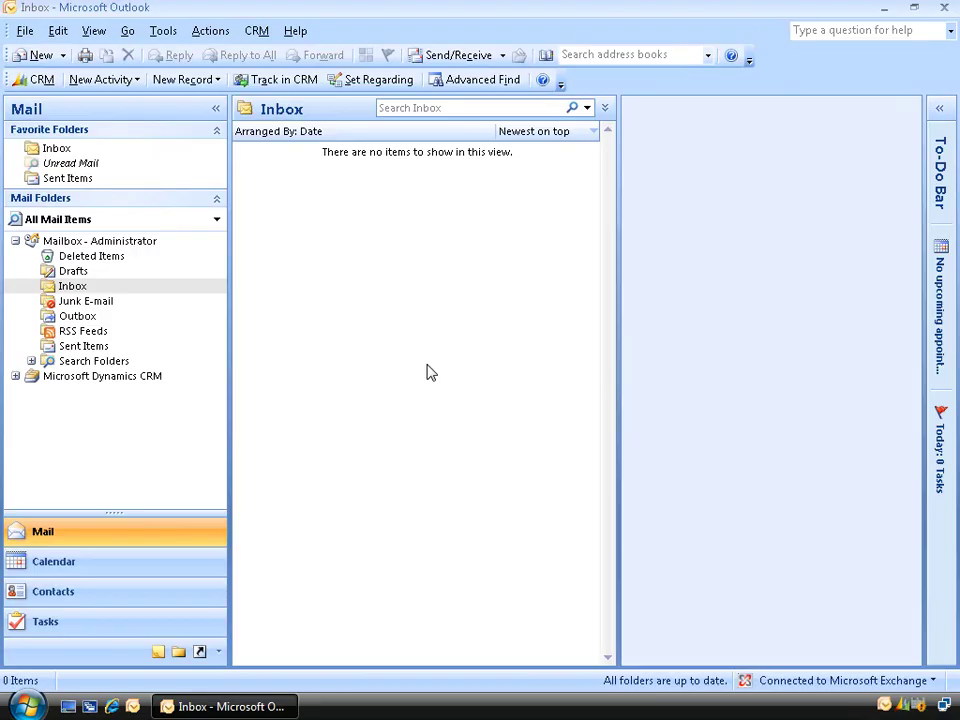
Open the discount lists in the product catalog of the Microsoft Dynamics CRM settings
left_click(16, 377)
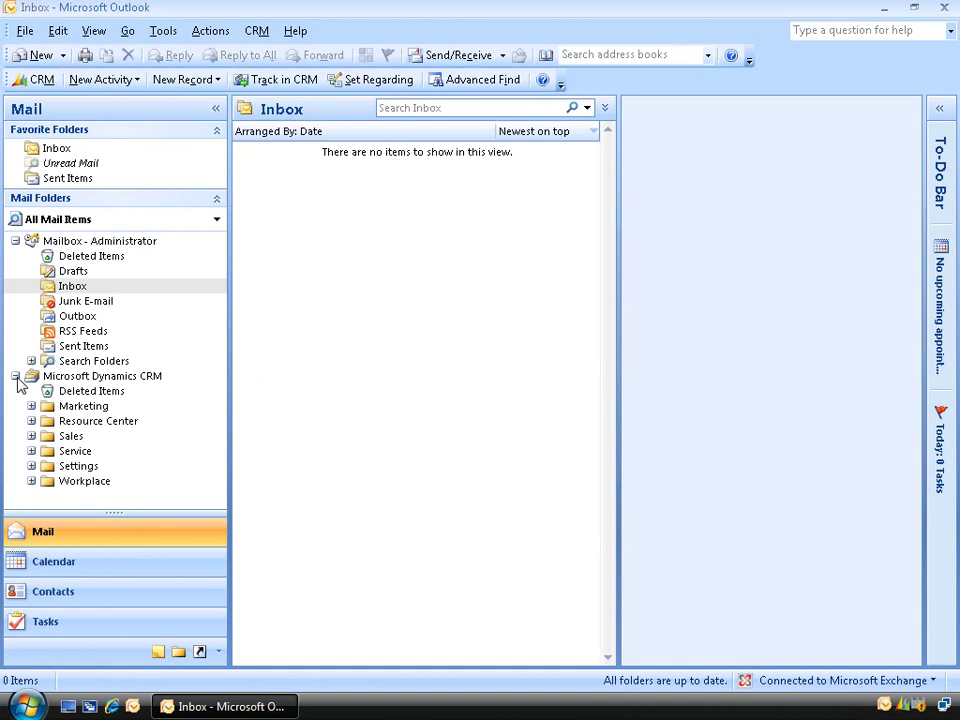
left_click(70, 467)
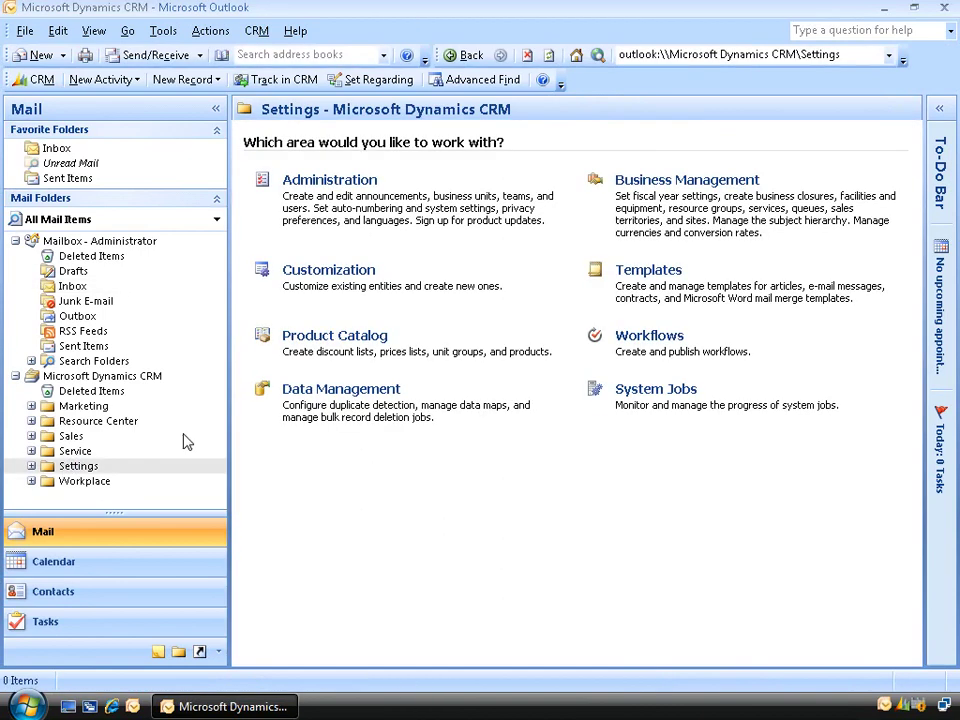
left_click(343, 337)
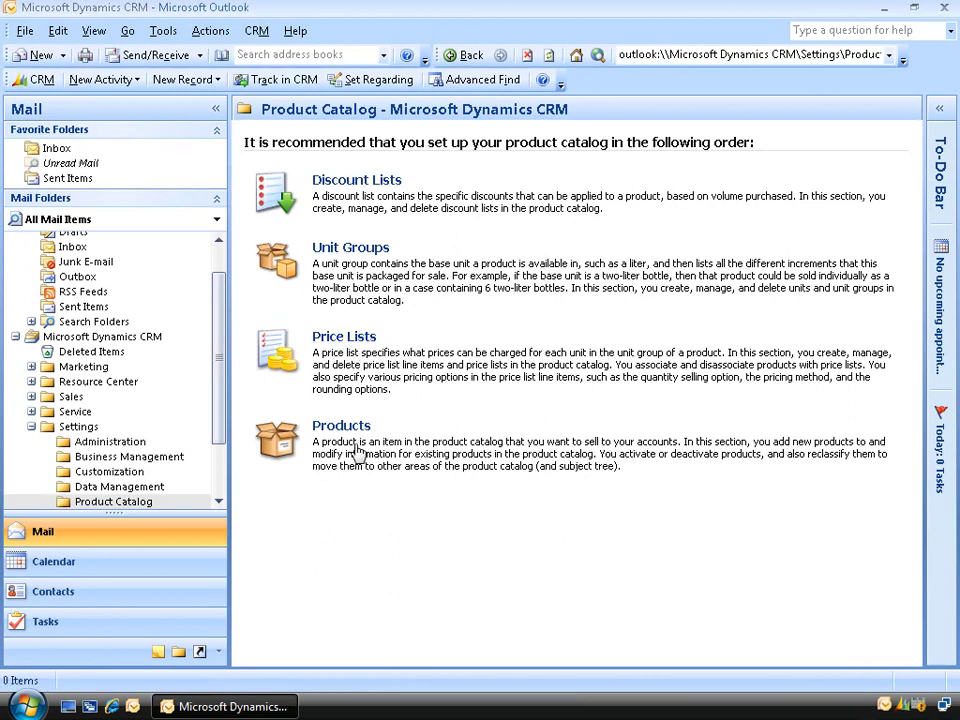
left_click(357, 182)
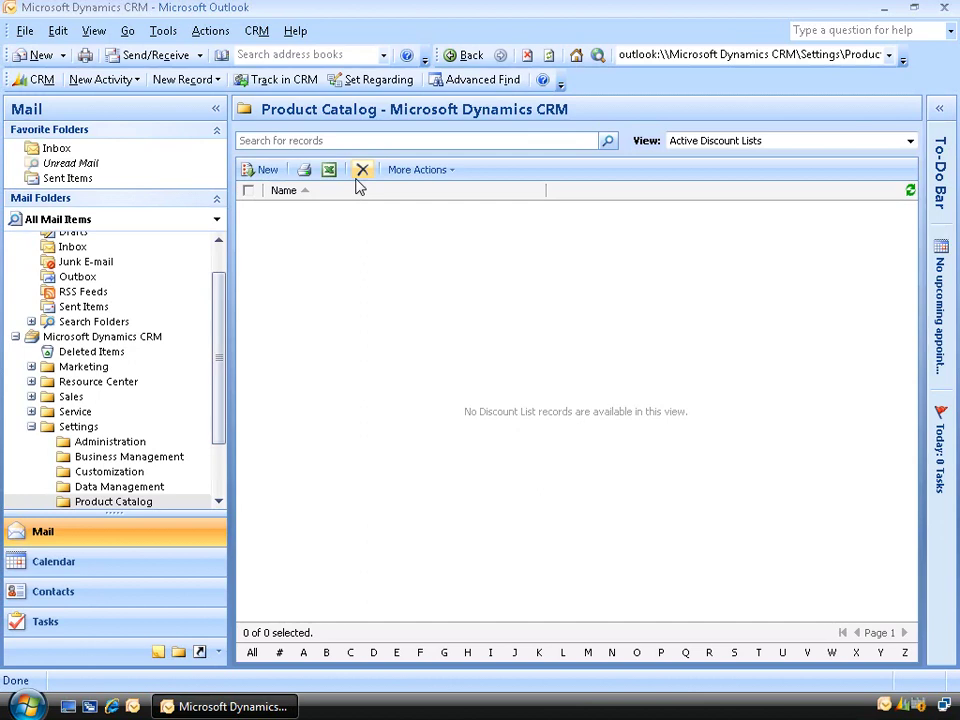
Create a discount list named "Choc Bar Discount" with the type Percentage
left_click(270, 172)
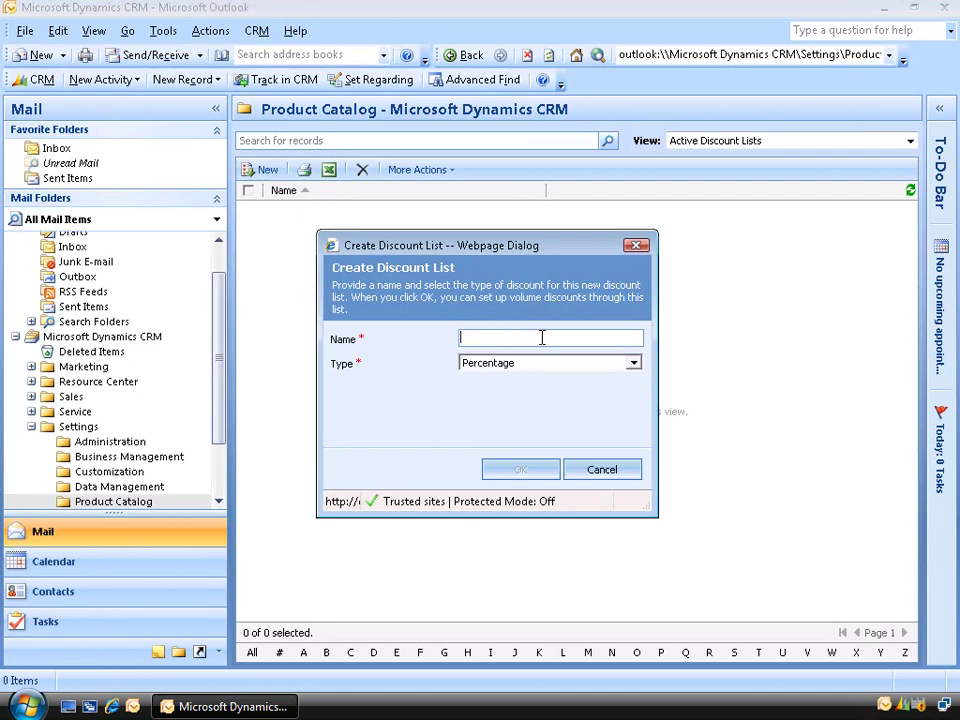
type("Choc Bar Discount")
left_click(550, 365)
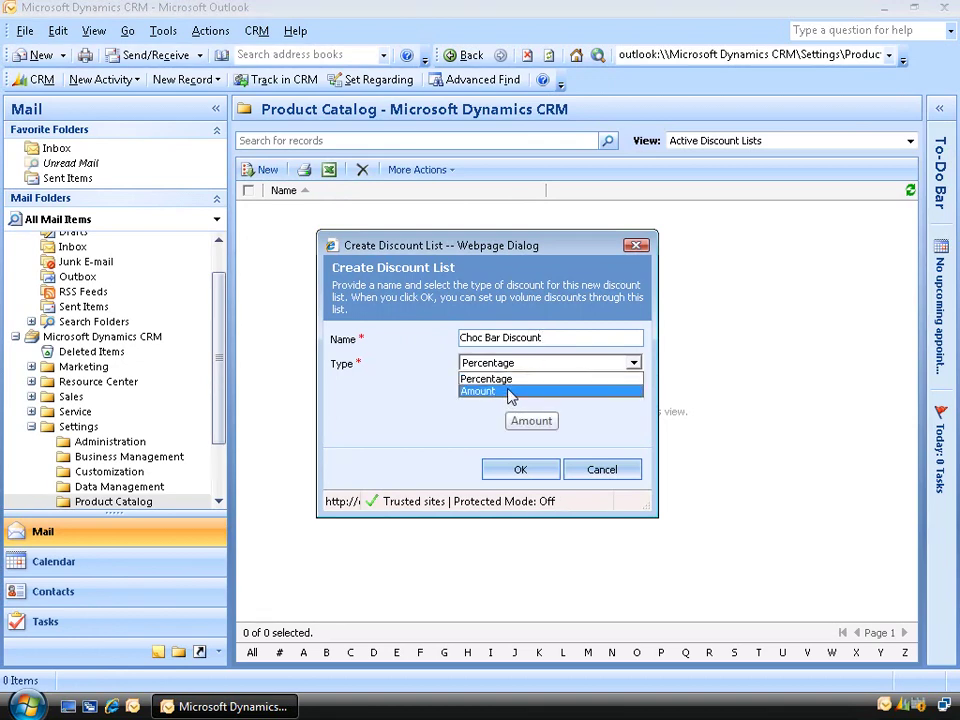
left_click(507, 466)
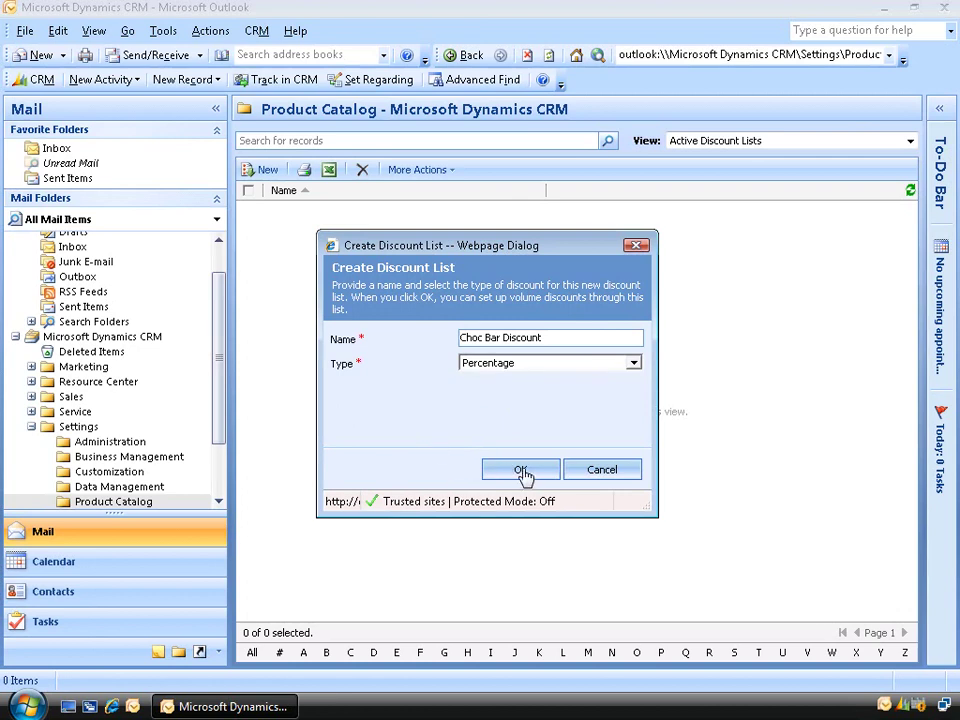
left_click(525, 474)
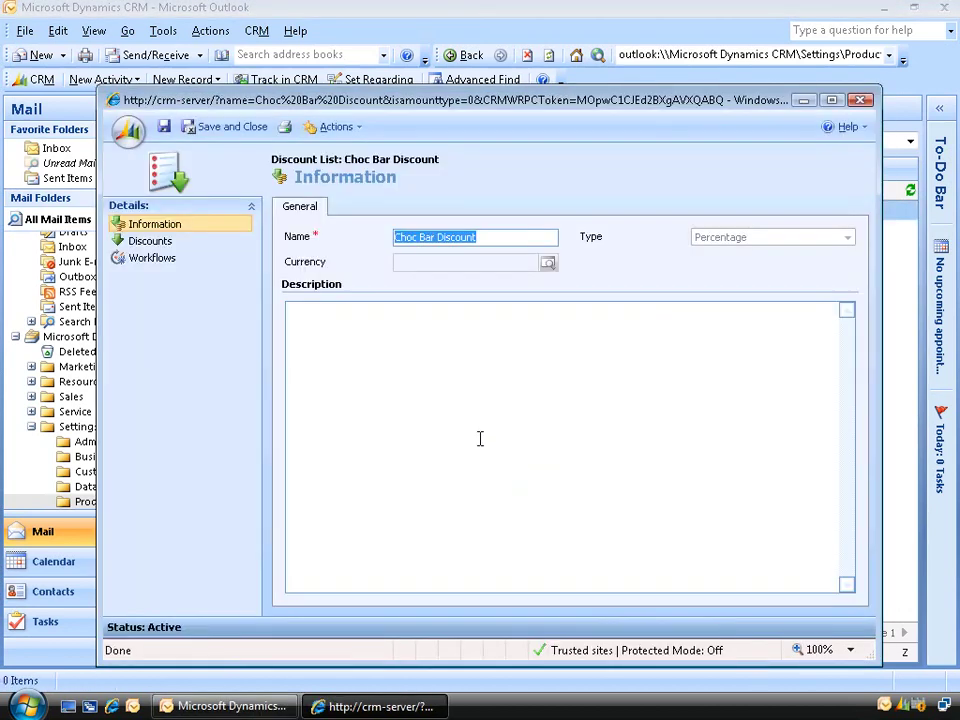
Add a discount of 10 percent for quantities 10 to 19 to the Choc Bar Discount list and save it
left_click(160, 245)
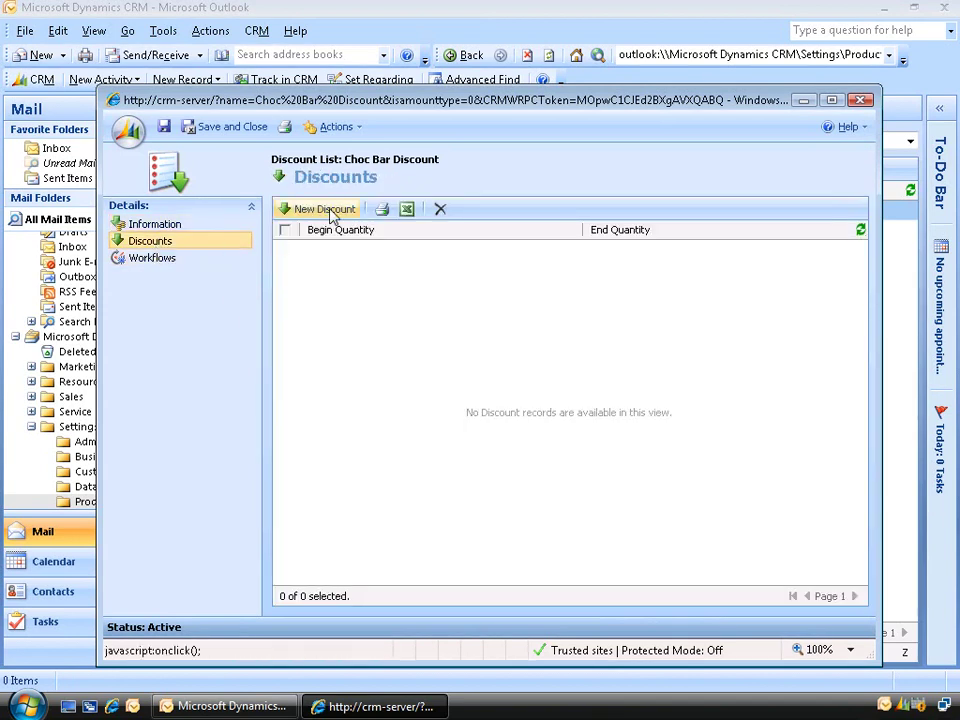
left_click(322, 209)
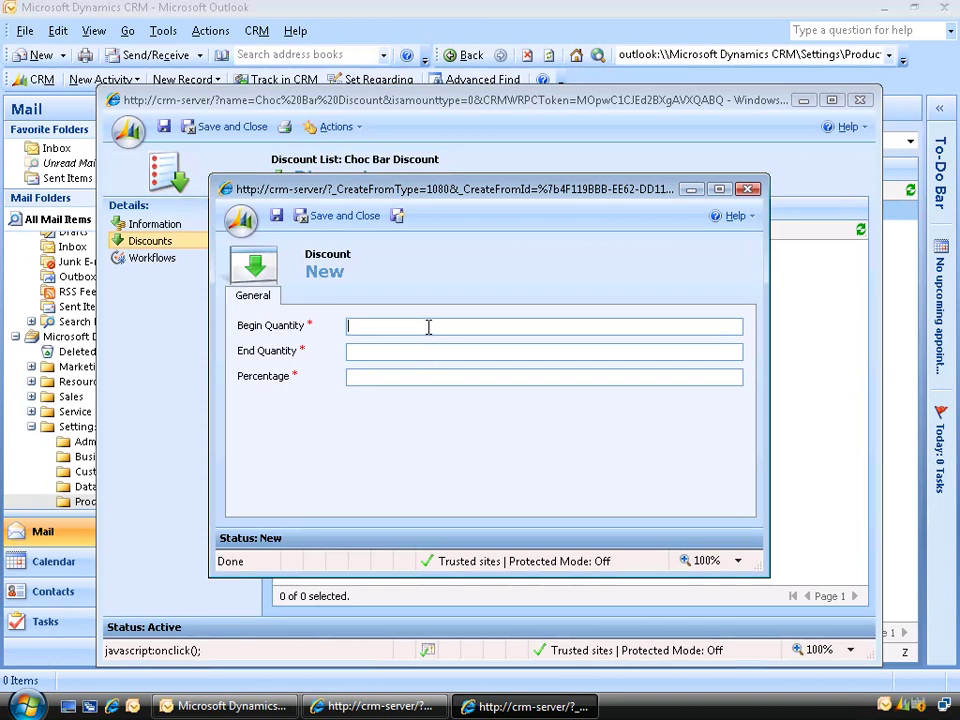
type("10")
key("Tab")
type("10")
key("BackSpace")
type("9")
key("Tab")
type("10")
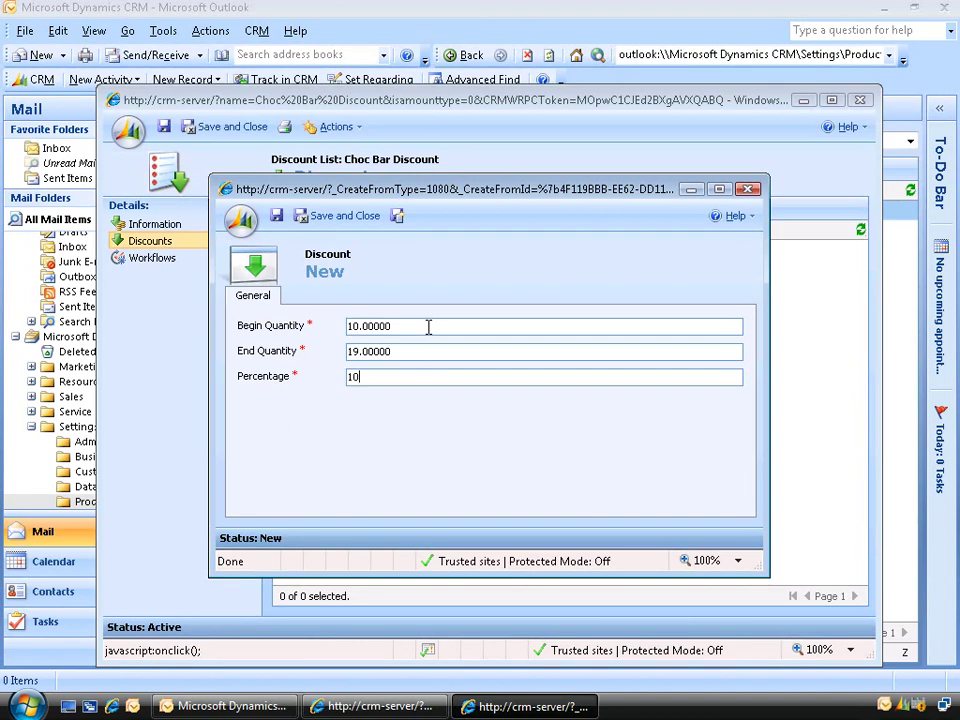
left_click(343, 216)
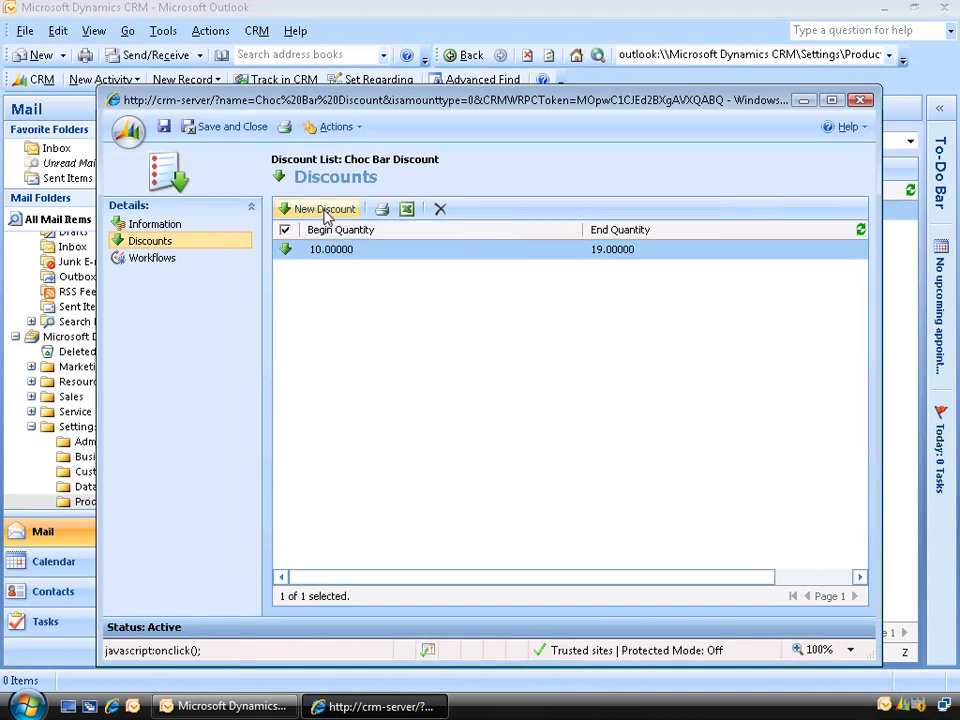
Add a second discount of 20 percent for quantities 20 to 100, then save and close the discount list
left_click(330, 212)
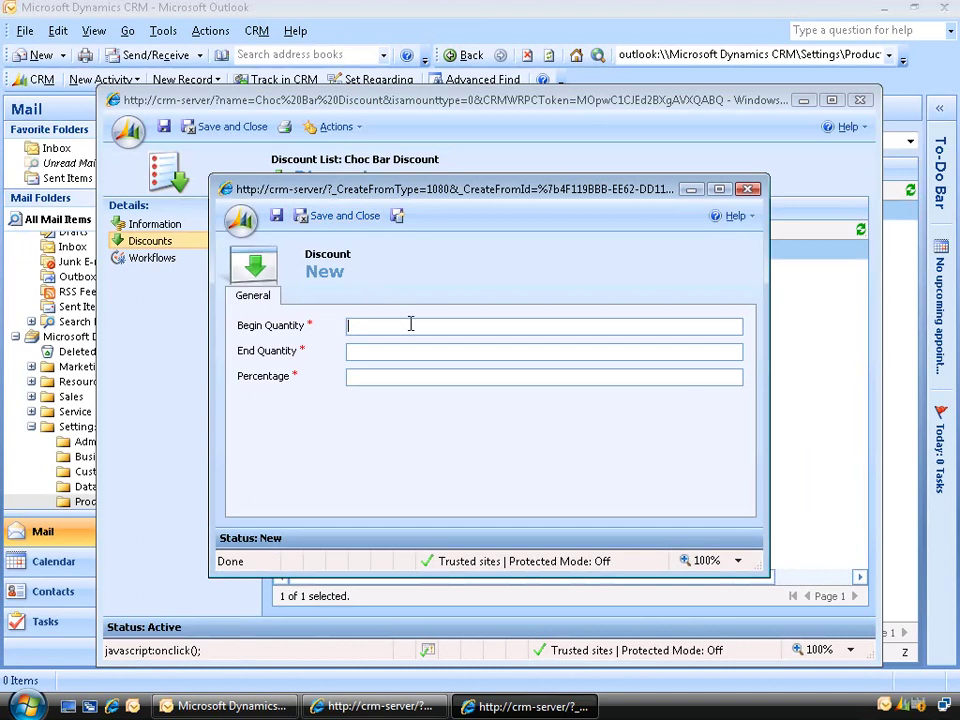
type("20")
key("Tab")
type("100")
key("Tab")
type("20")
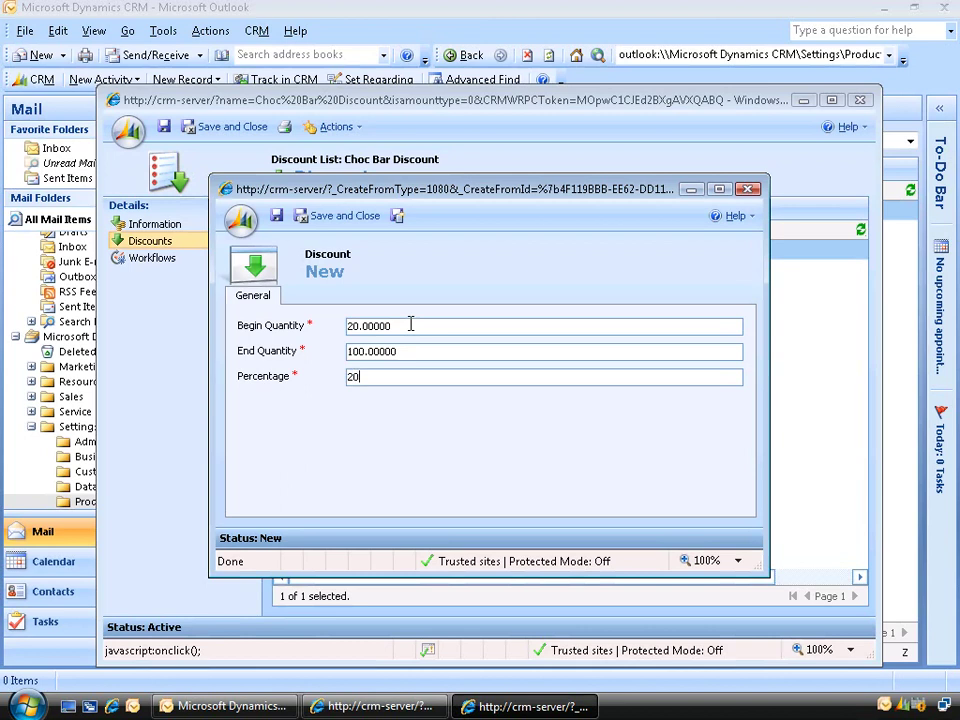
left_click(337, 217)
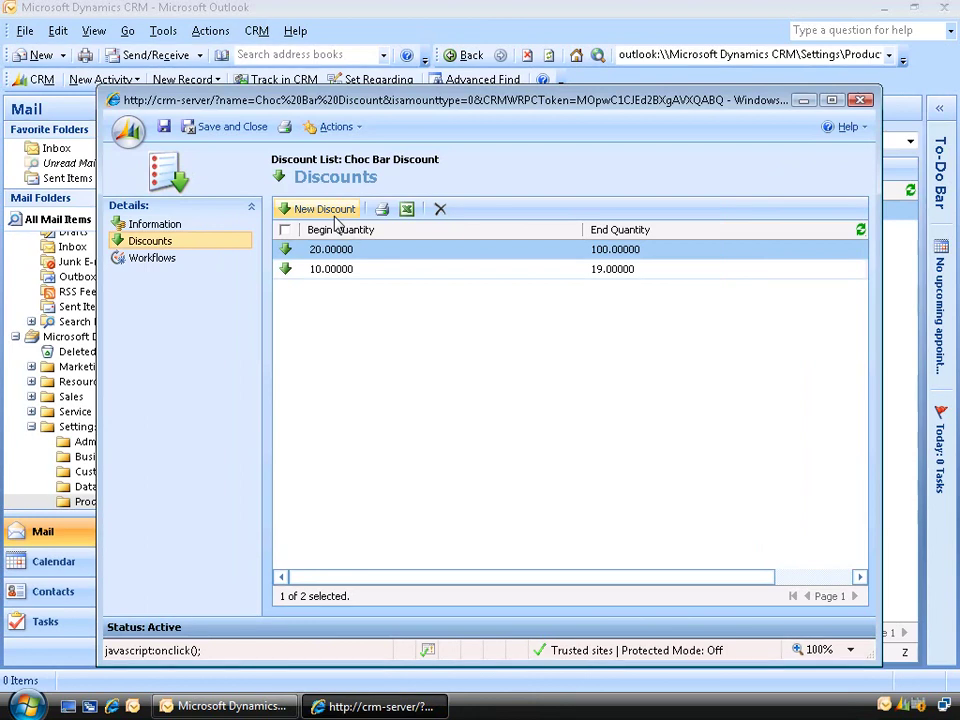
left_click(234, 127)
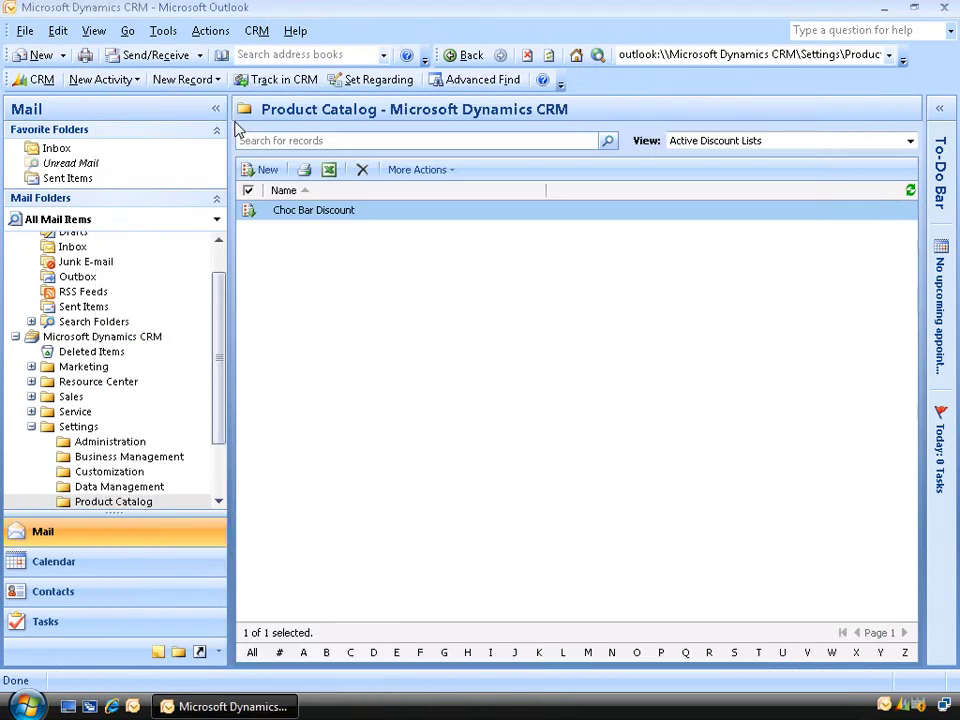
Return to the product catalog settings and open the unit groups
left_click(80, 427)
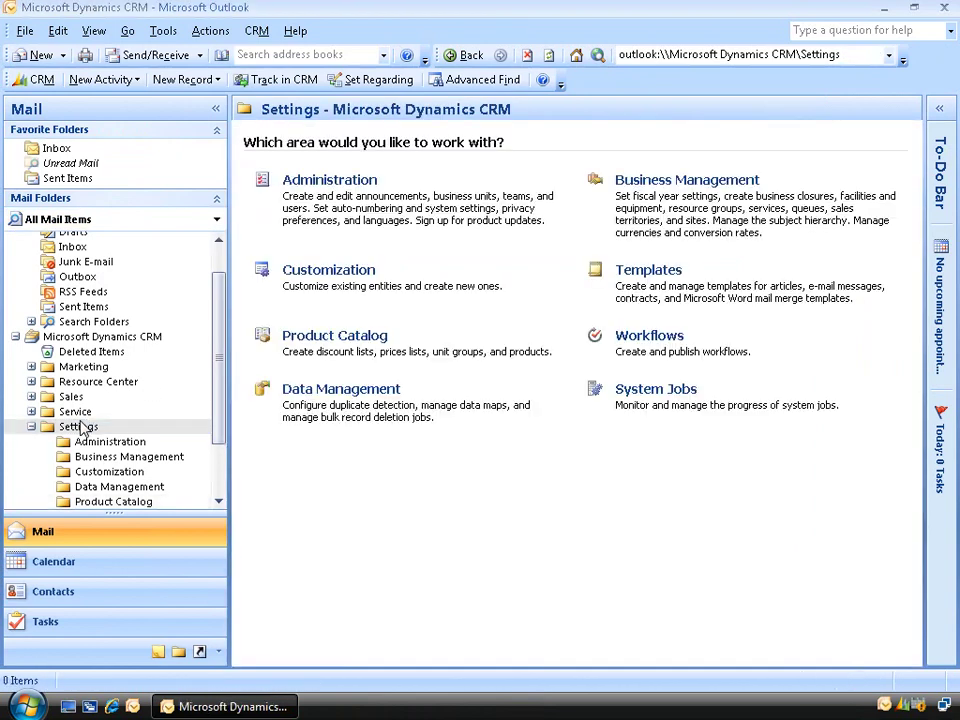
left_click(350, 340)
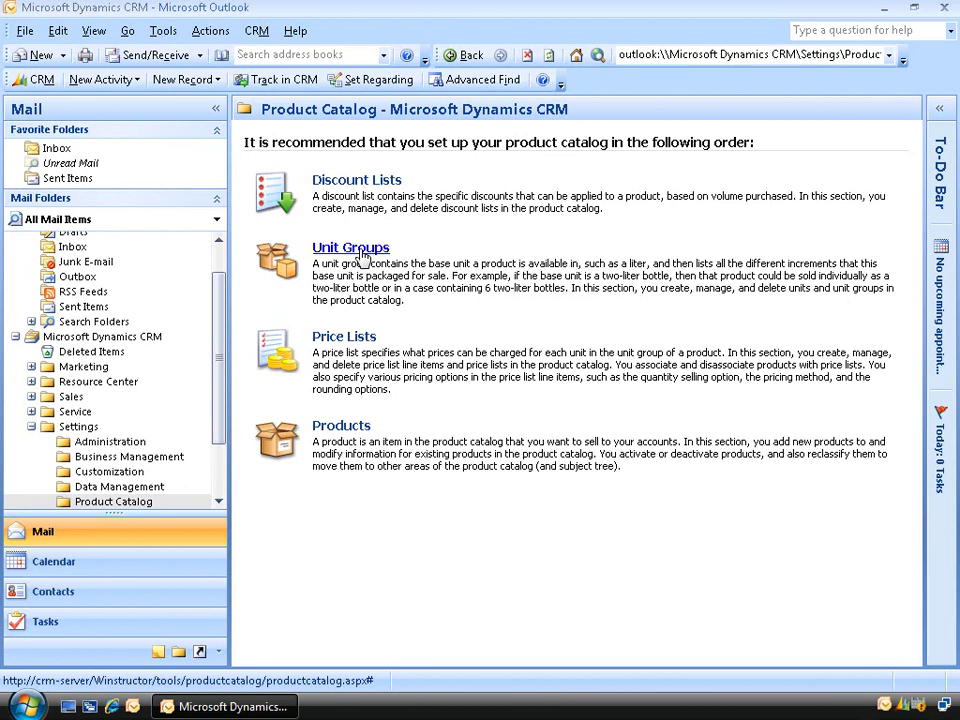
left_click(362, 256)
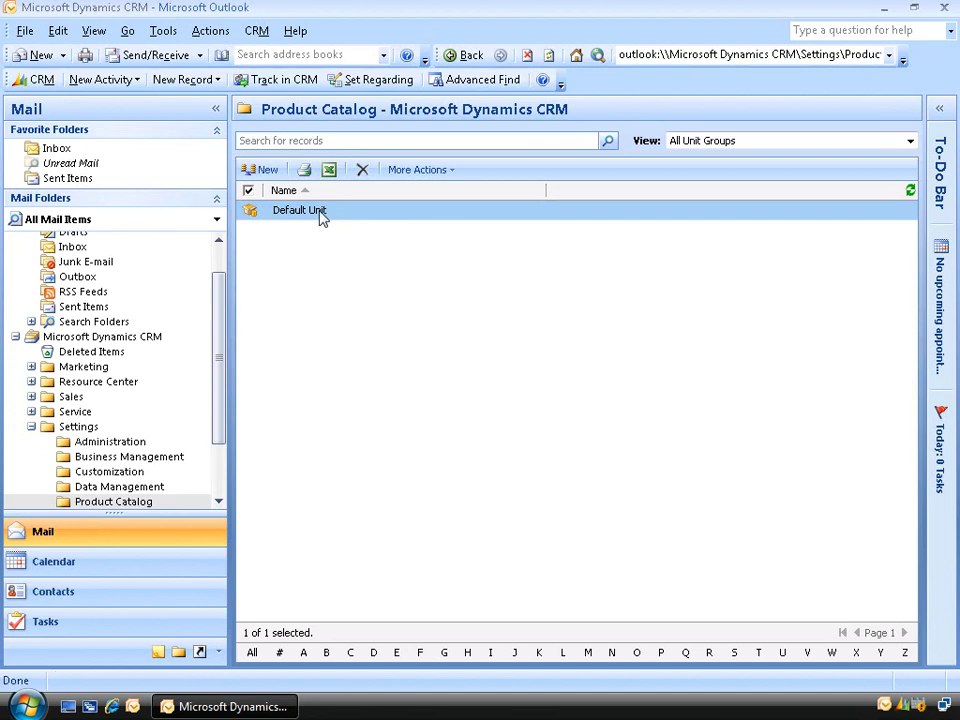
Review the units defined in the Default Unit group and close its record
double_click(322, 218)
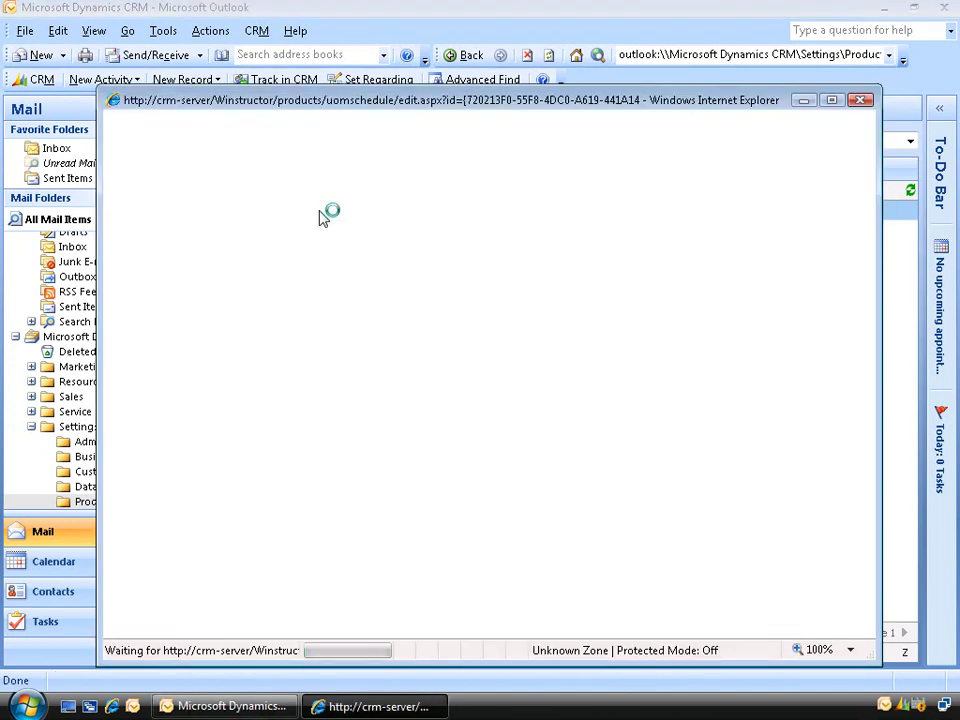
left_click(147, 251)
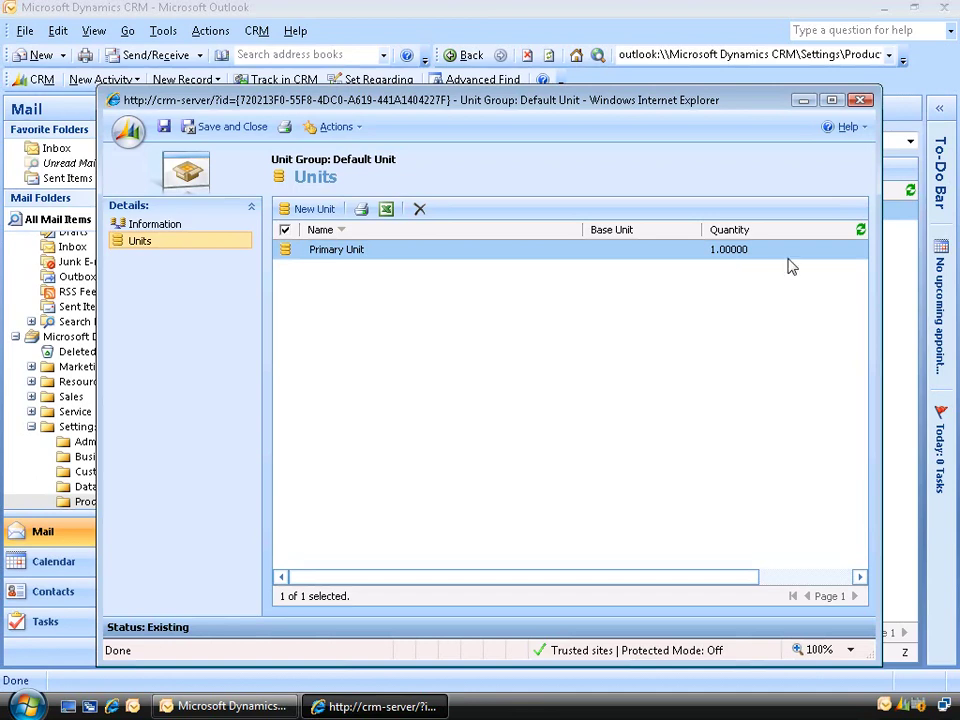
left_click(861, 100)
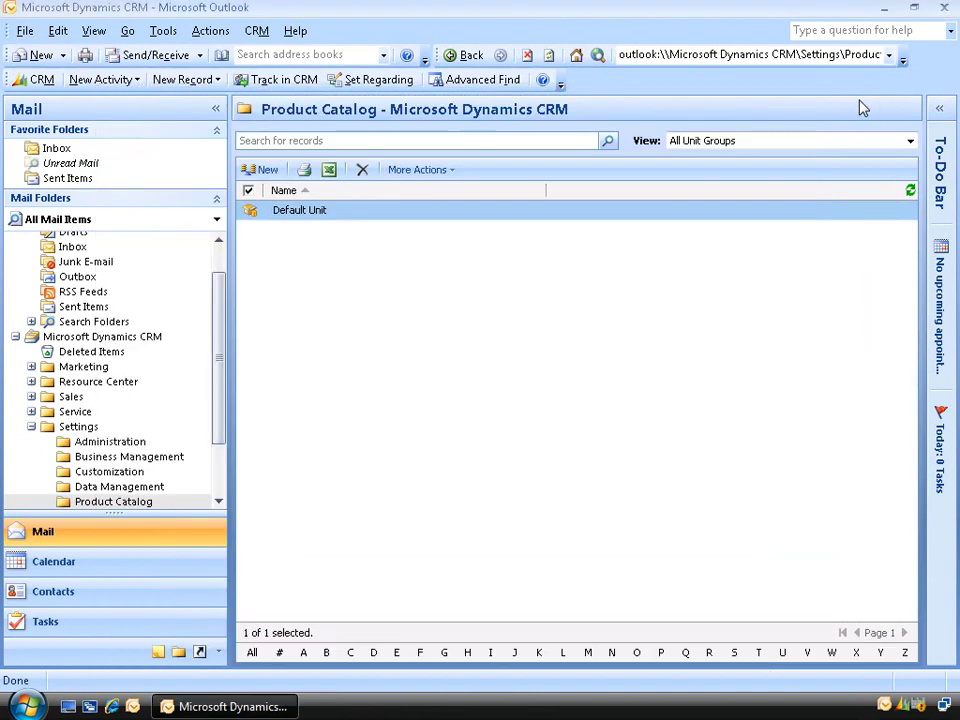
Create a unit group named "Chocolate Bar" with primary unit 1 and the description "1 chocolate bar"
left_click(266, 170)
type("Chocolt")
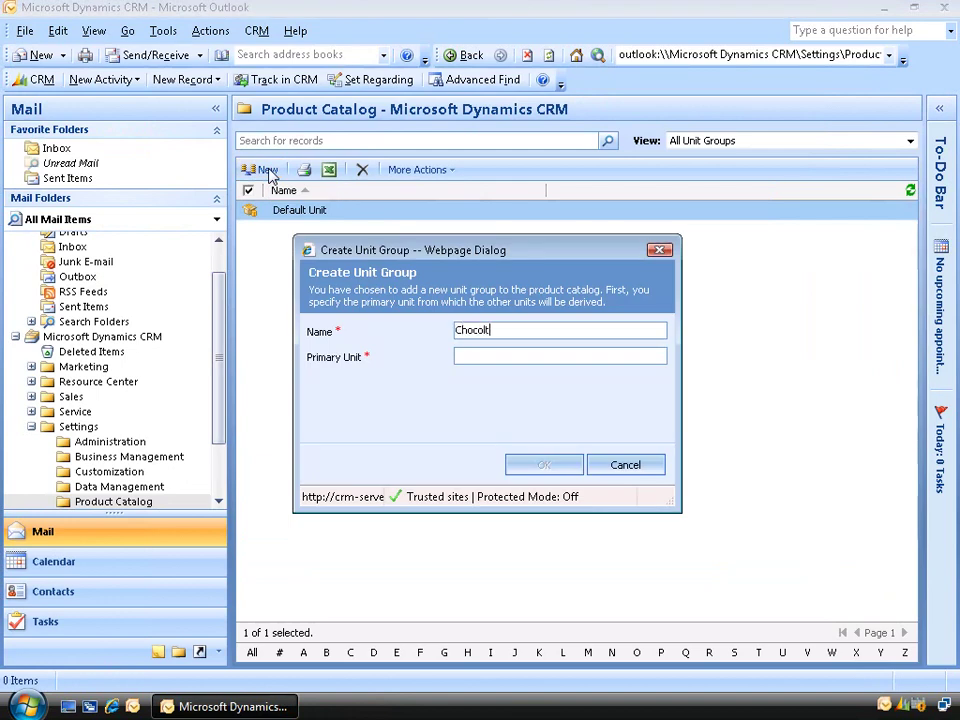
key("BackSpace")
type("ate Bar")
key("Tab")
type("1")
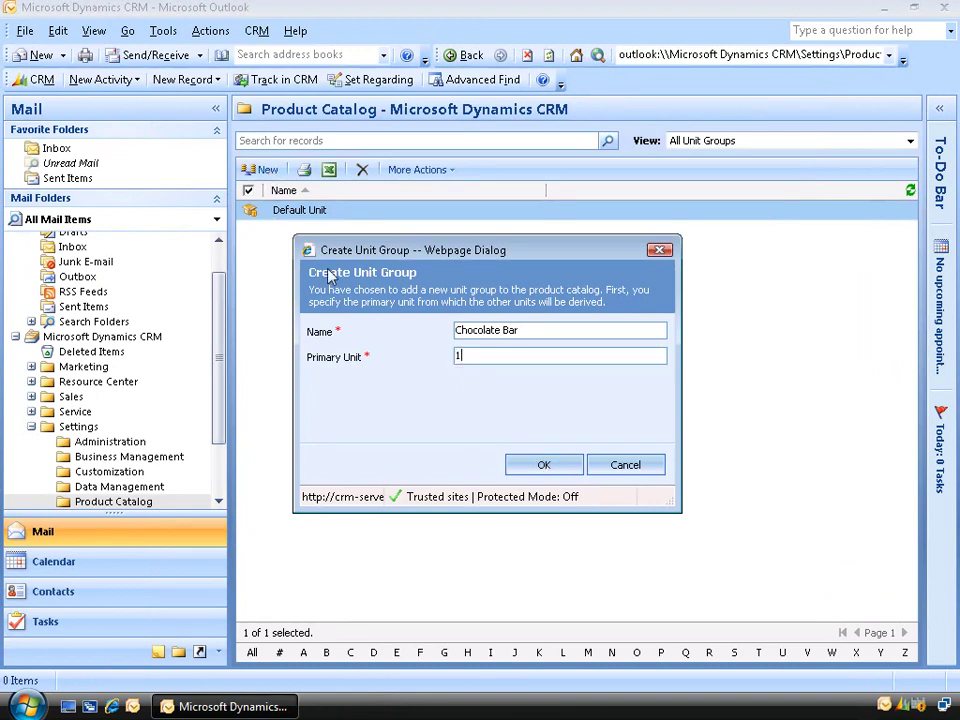
left_click(536, 466)
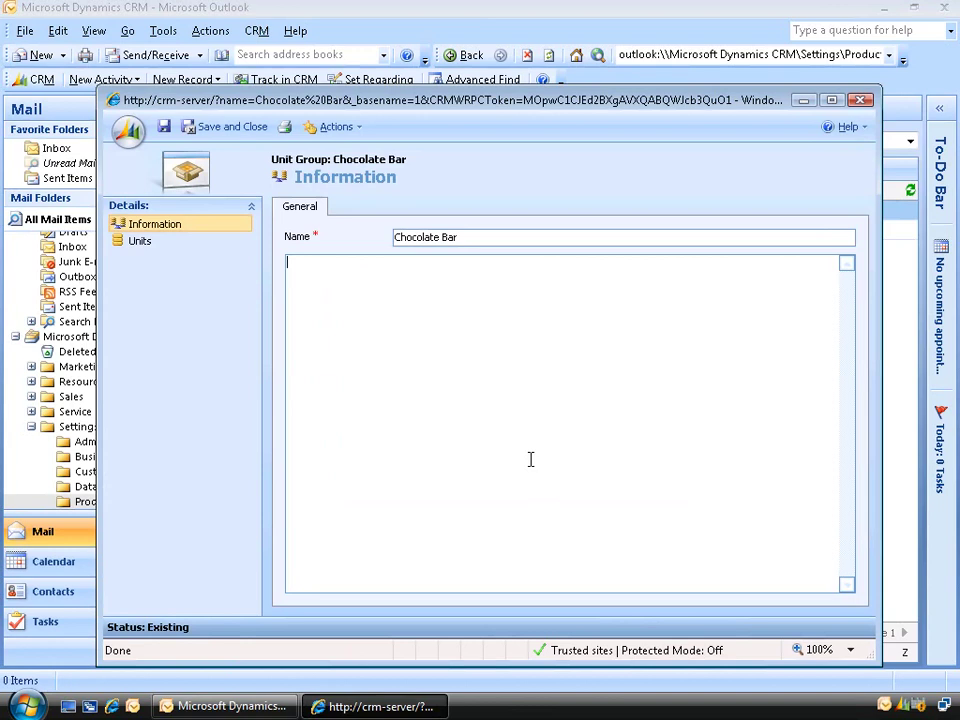
type("1 chocolate bar")
Add a unit named "Box of 10 choc bars" to the Chocolate Bar group with quantity 10 and base unit 1, and save it
left_click(140, 243)
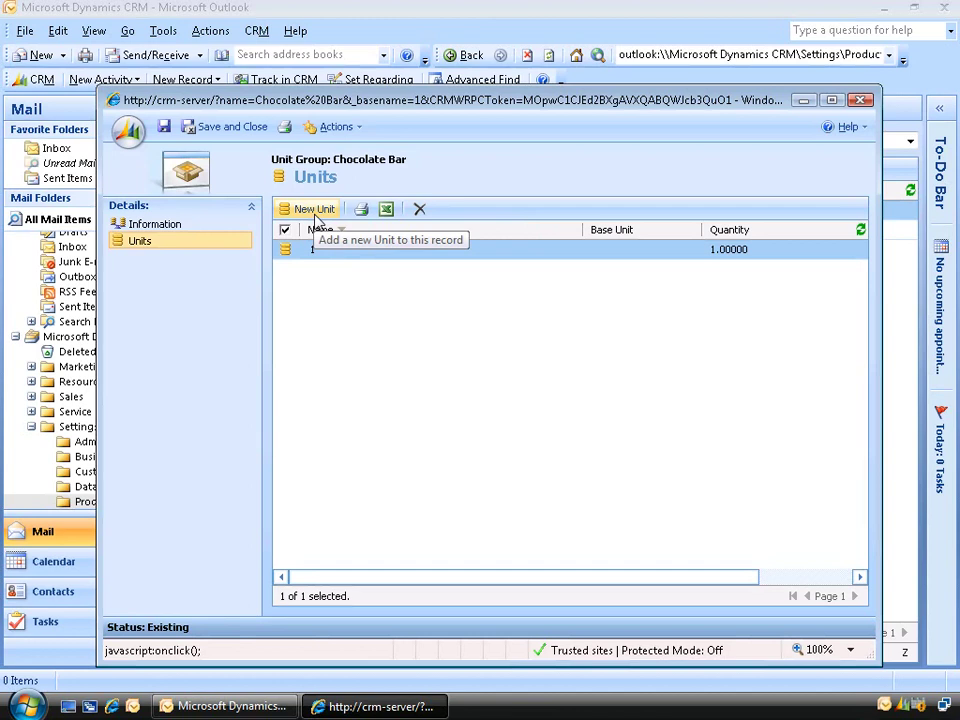
left_click(316, 212)
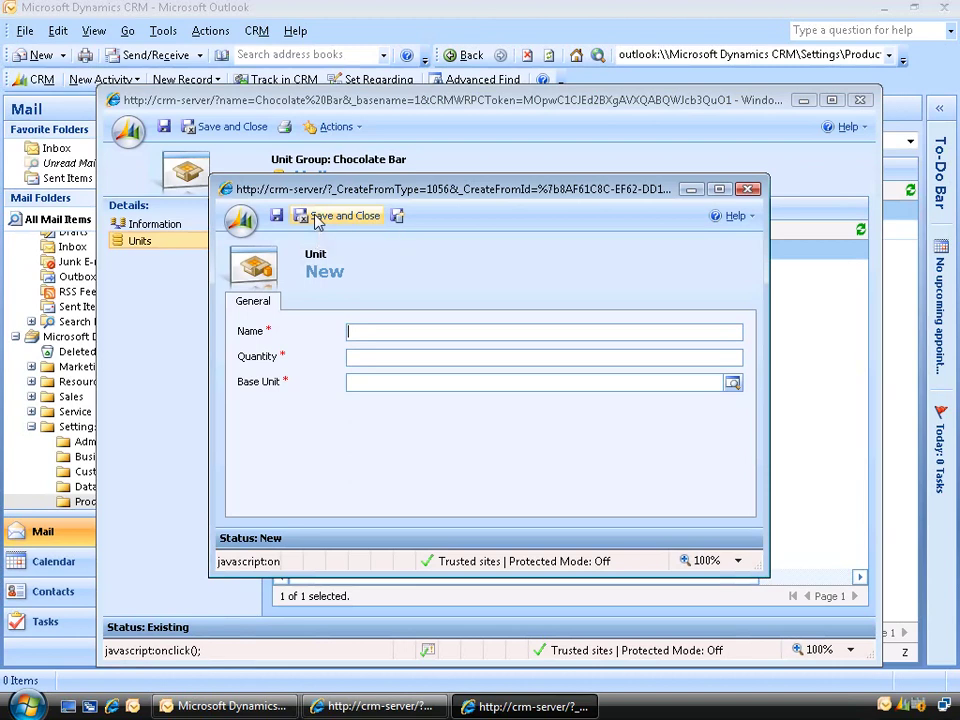
type("Box ")
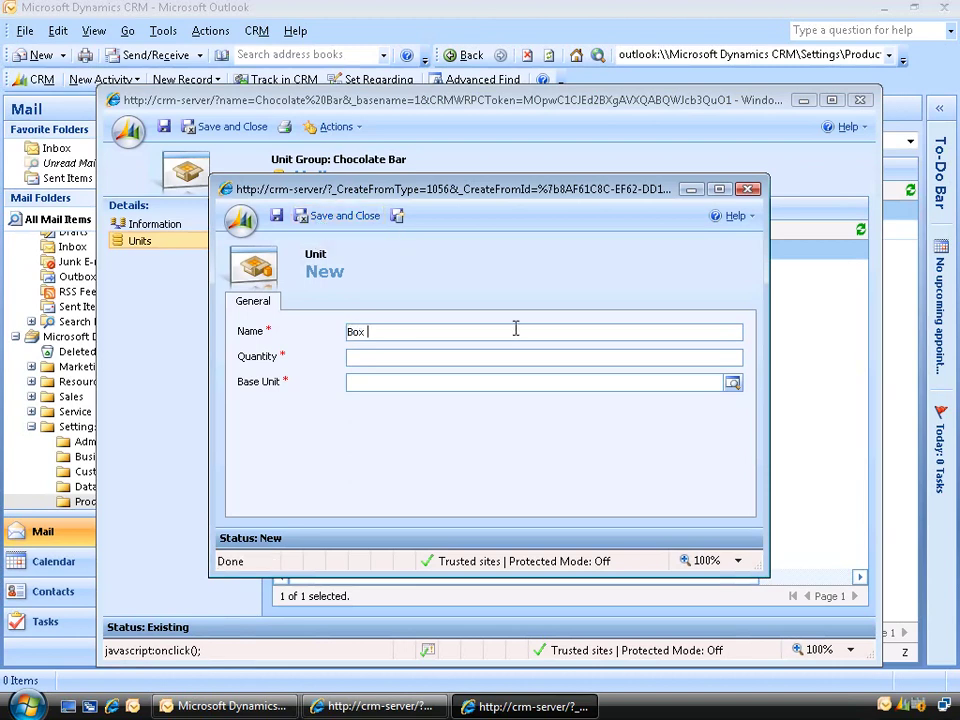
type("of 10 choc bars")
key("Tab")
type("10")
key("Tab")
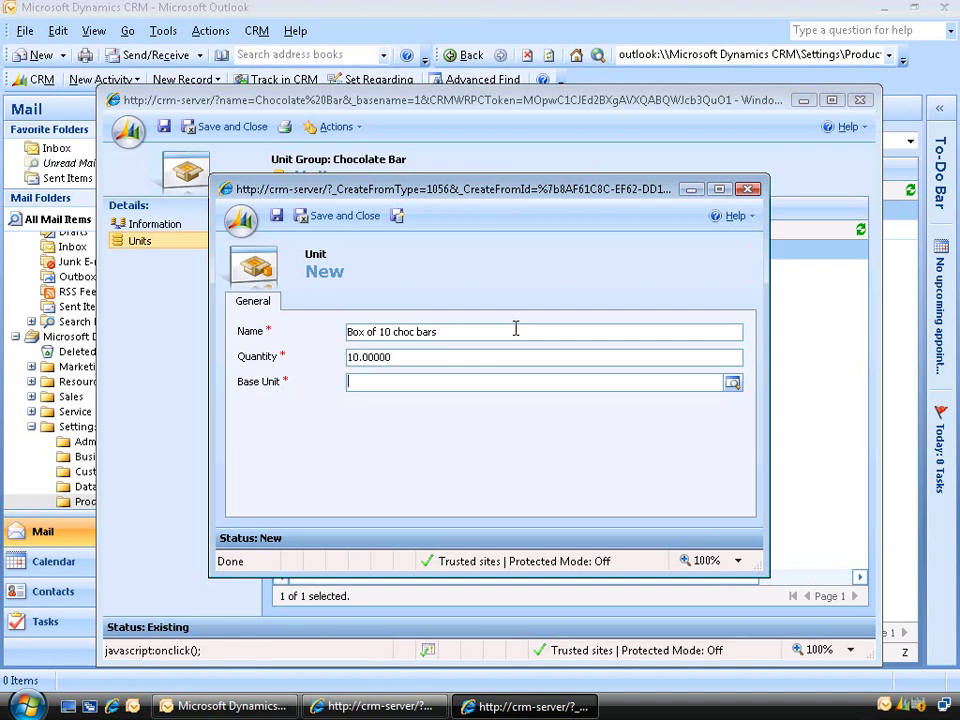
left_click(732, 384)
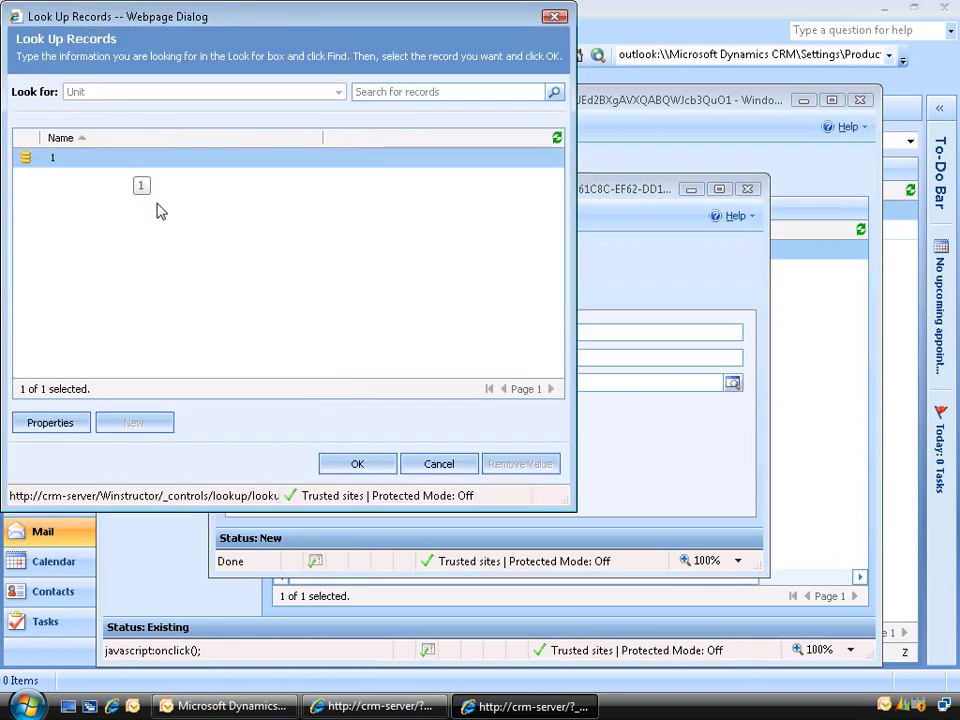
left_click(355, 465)
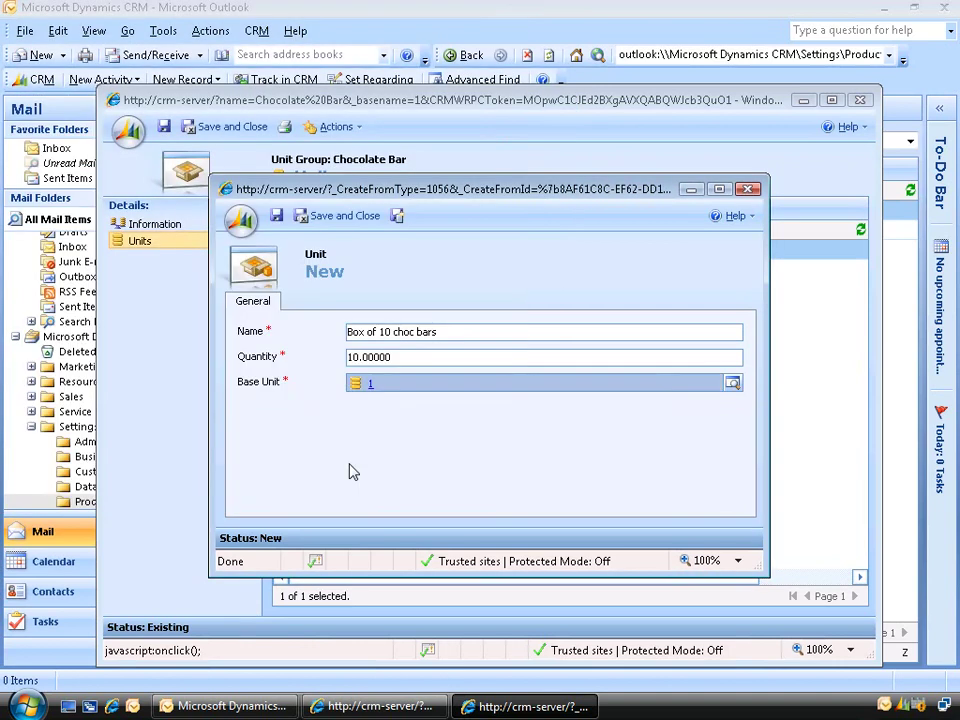
left_click(345, 216)
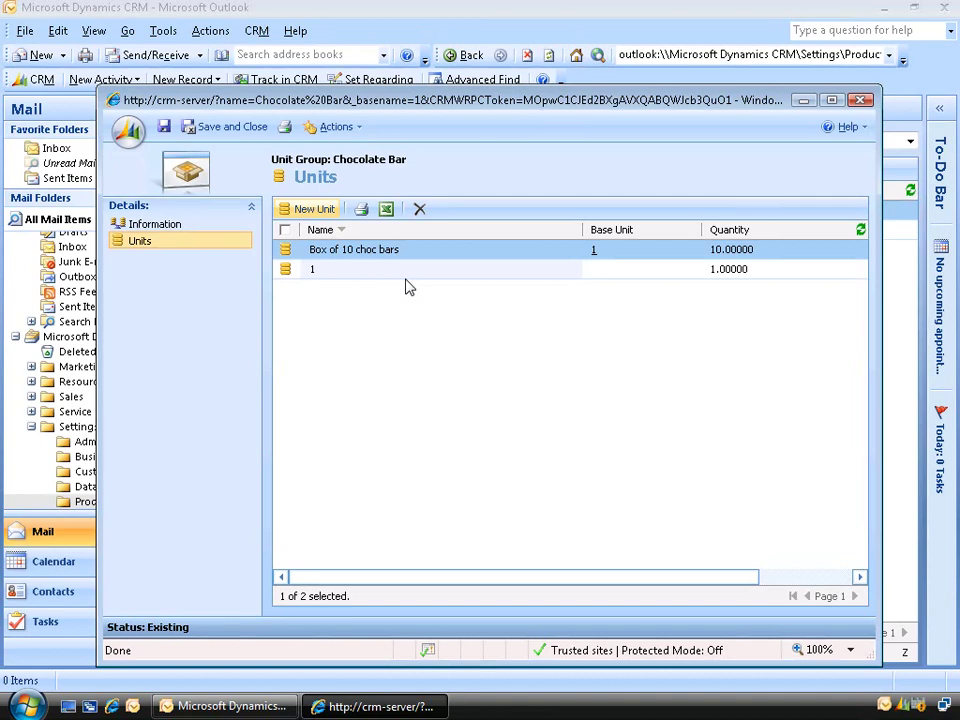
Add a unit named "Carton of Choc Bars" to the group with quantity 20 and base unit "Box of 10 choc bars", and save it
left_click(321, 212)
type("Carton of Choc Bars")
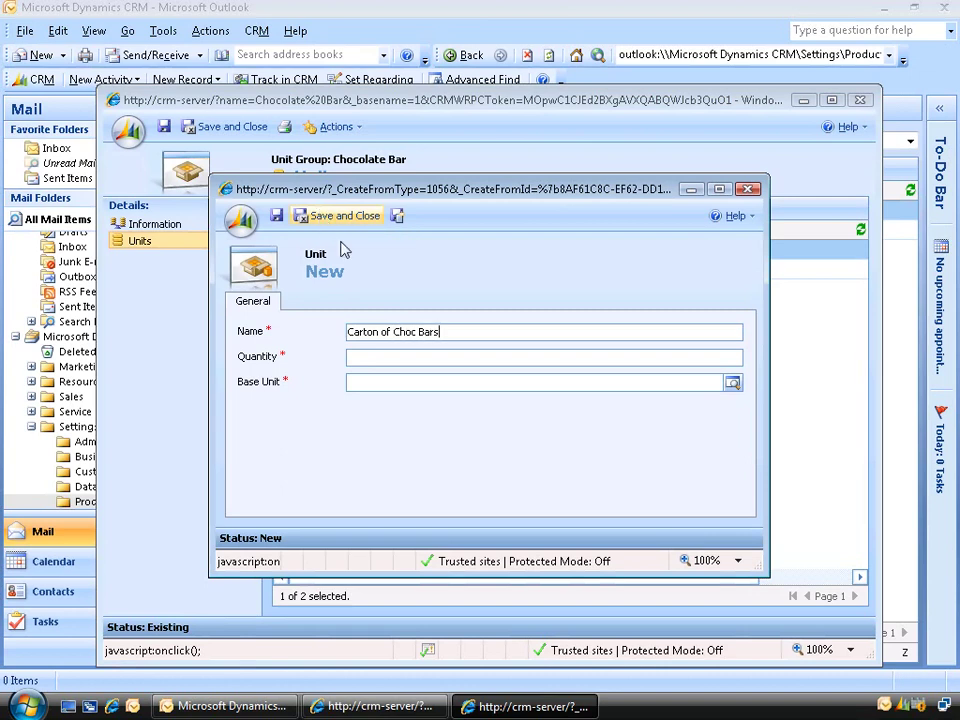
left_click(733, 385)
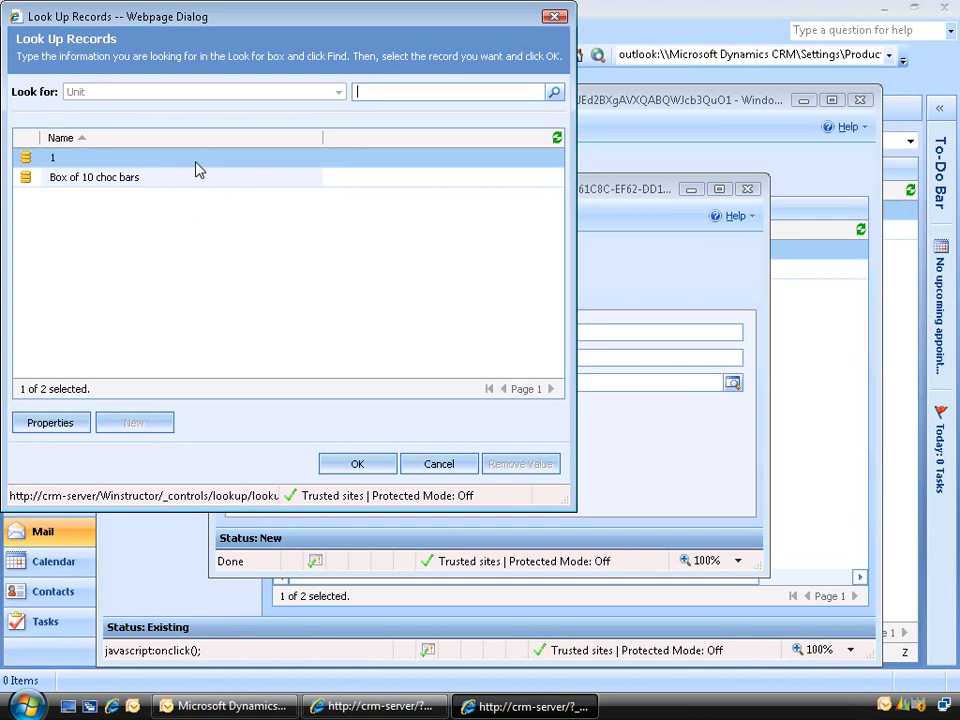
left_click(122, 180)
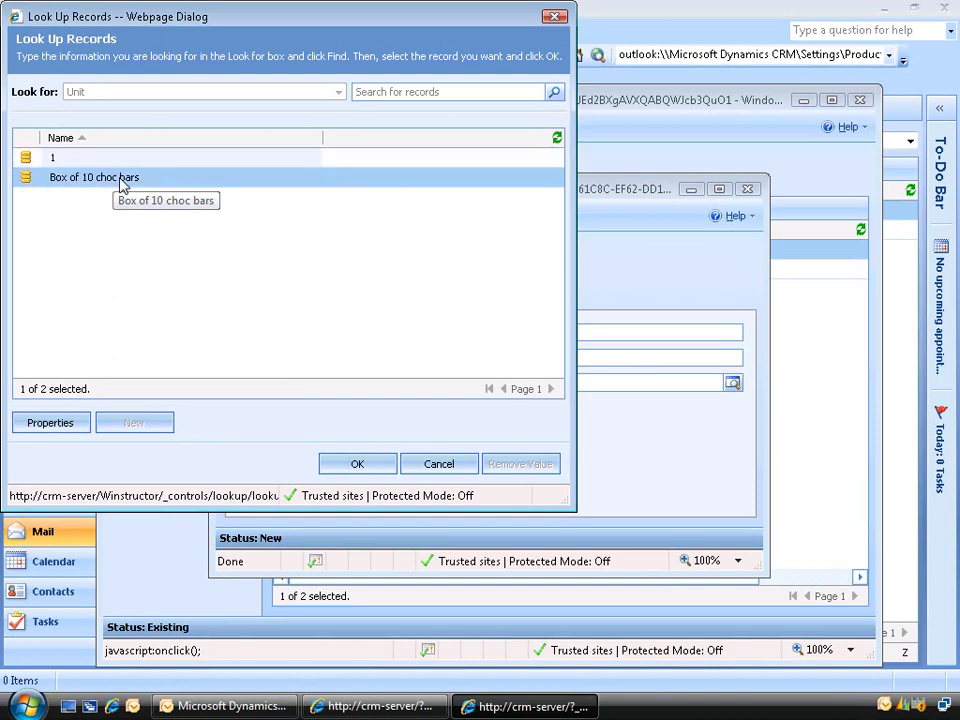
left_click(357, 464)
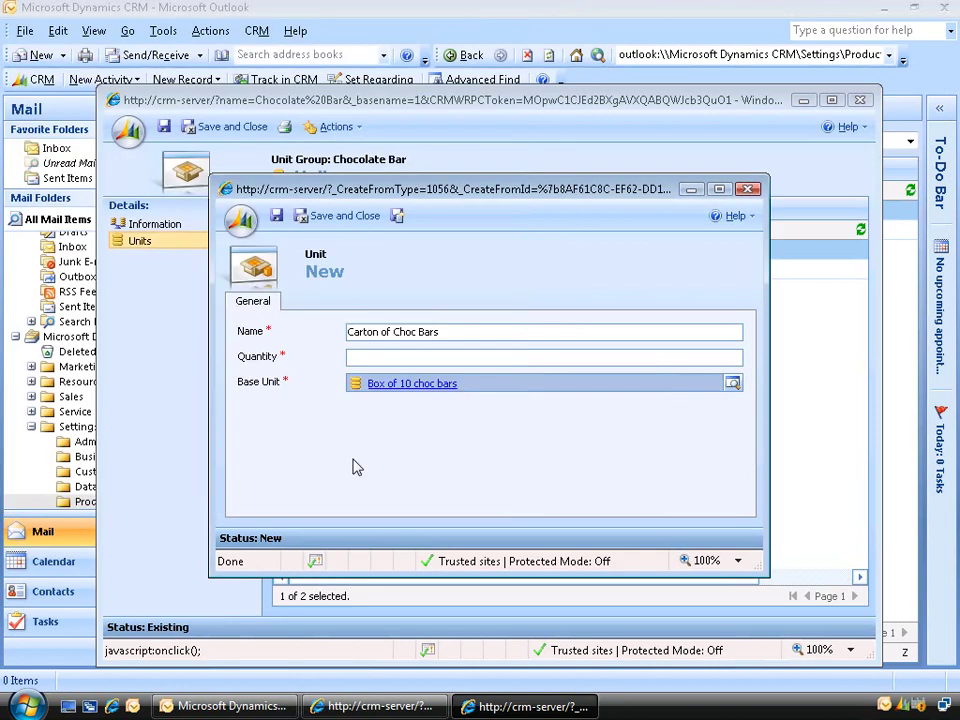
left_click(352, 356)
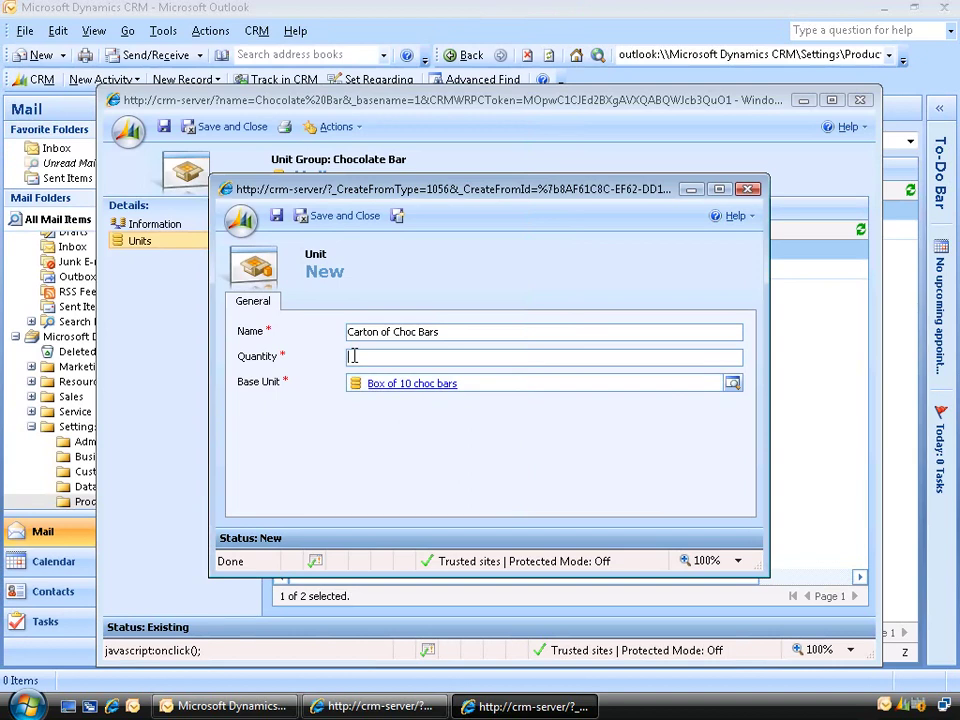
type("20")
left_click_drag(371, 356, 334, 358)
left_click(343, 218)
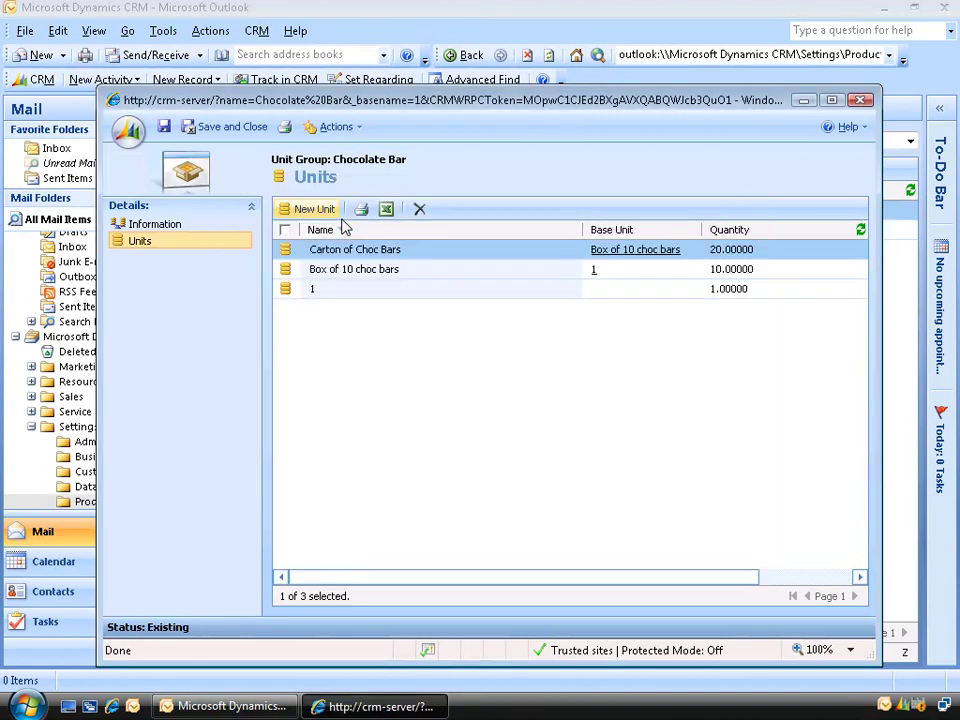
Review the three units of the Chocolate Bar unit group, and save and close the group's record
left_click(396, 296)
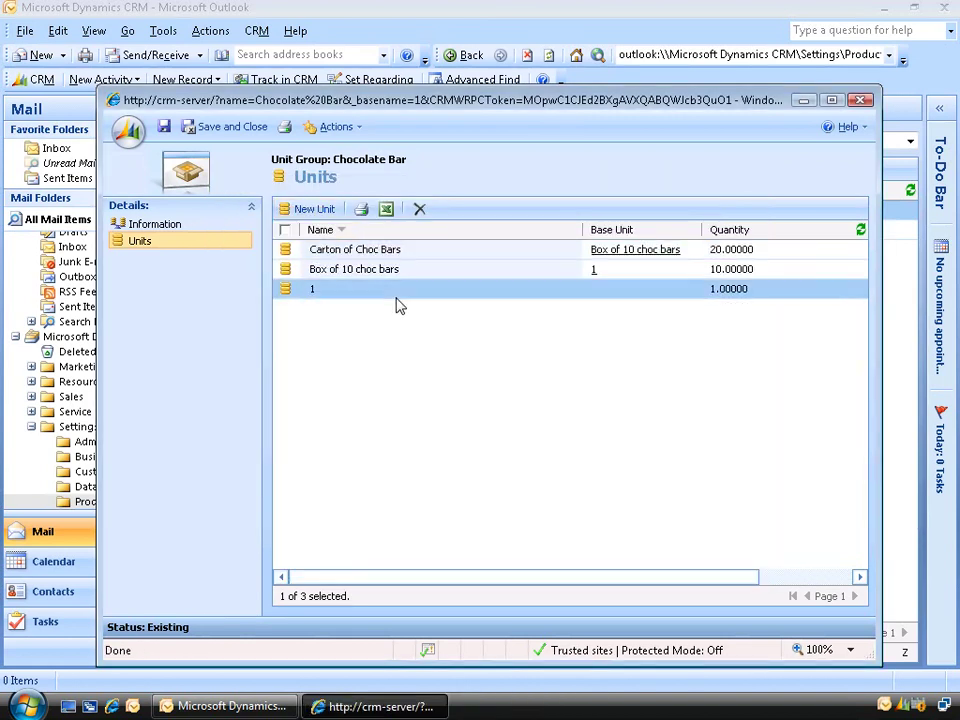
left_click(397, 276)
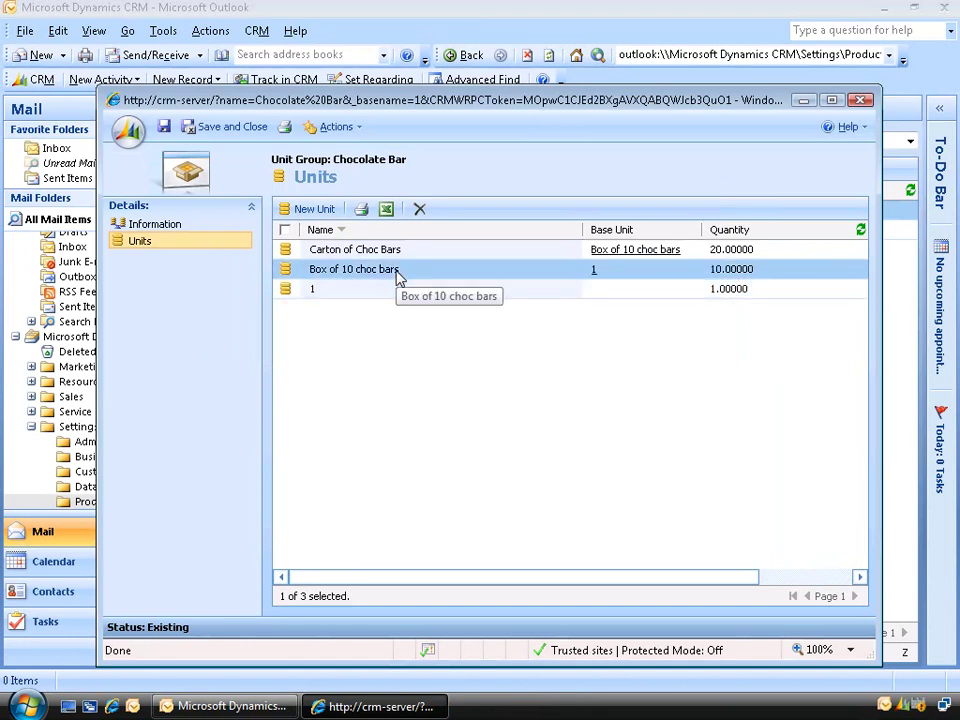
left_click(403, 255)
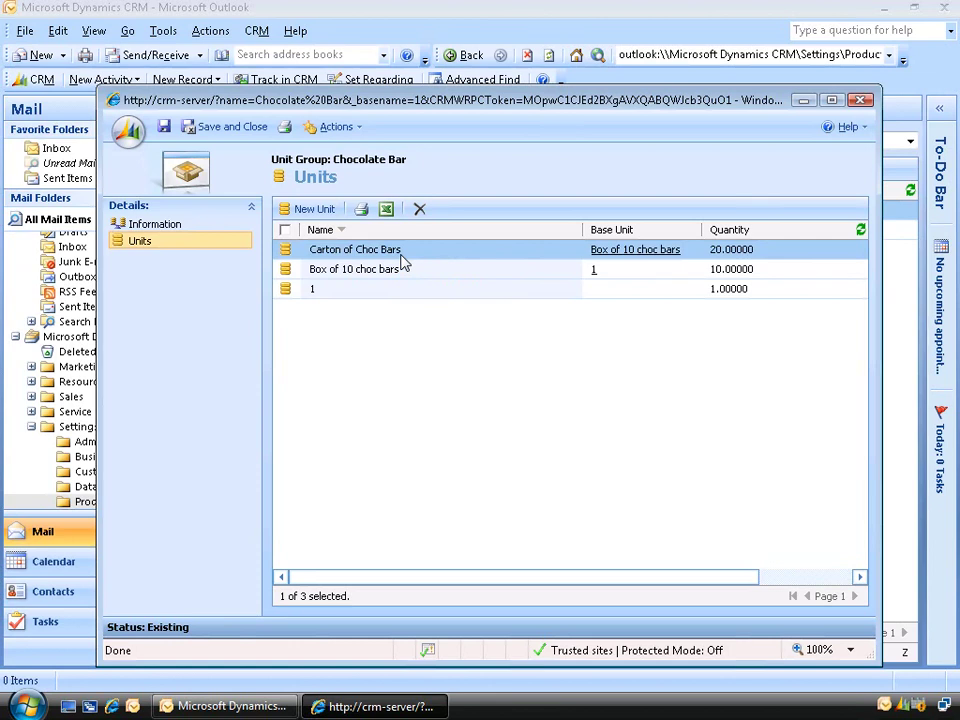
left_click(471, 295)
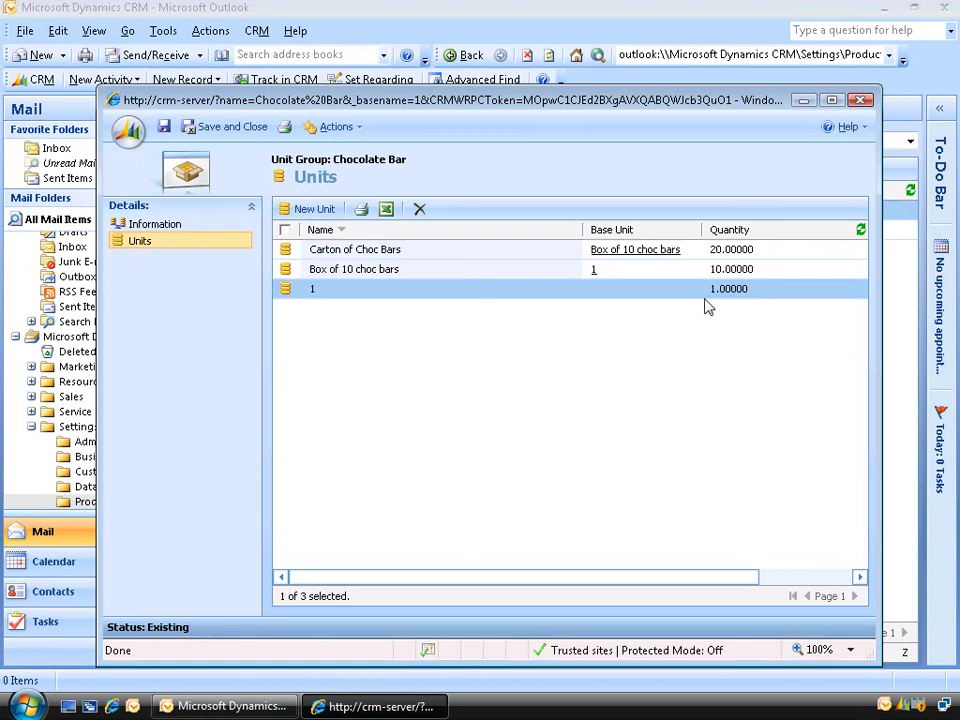
left_click(699, 271)
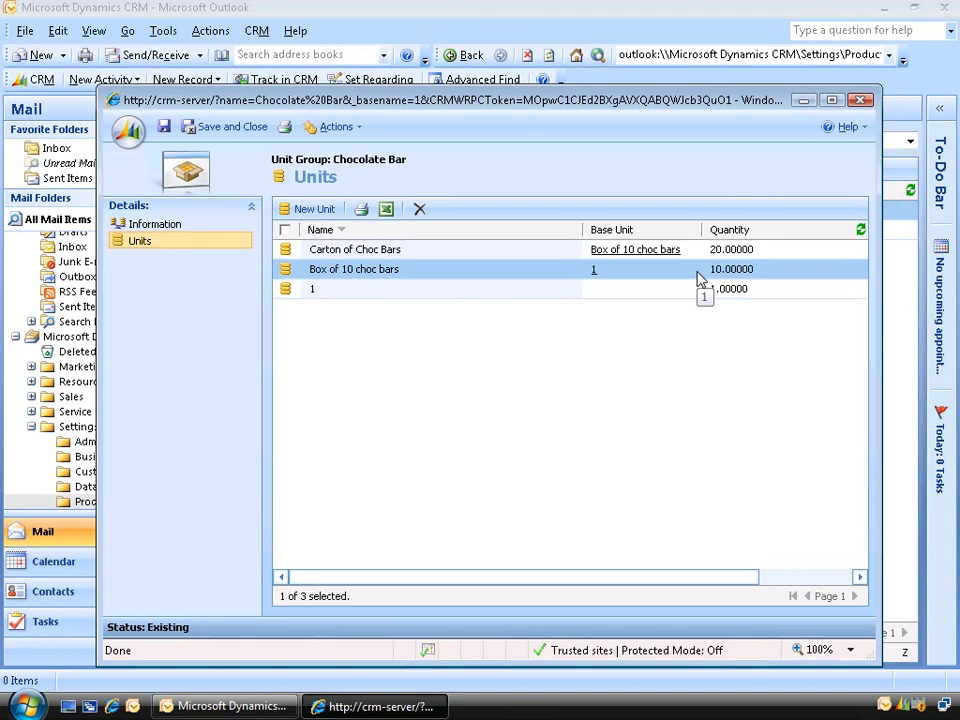
left_click(698, 289)
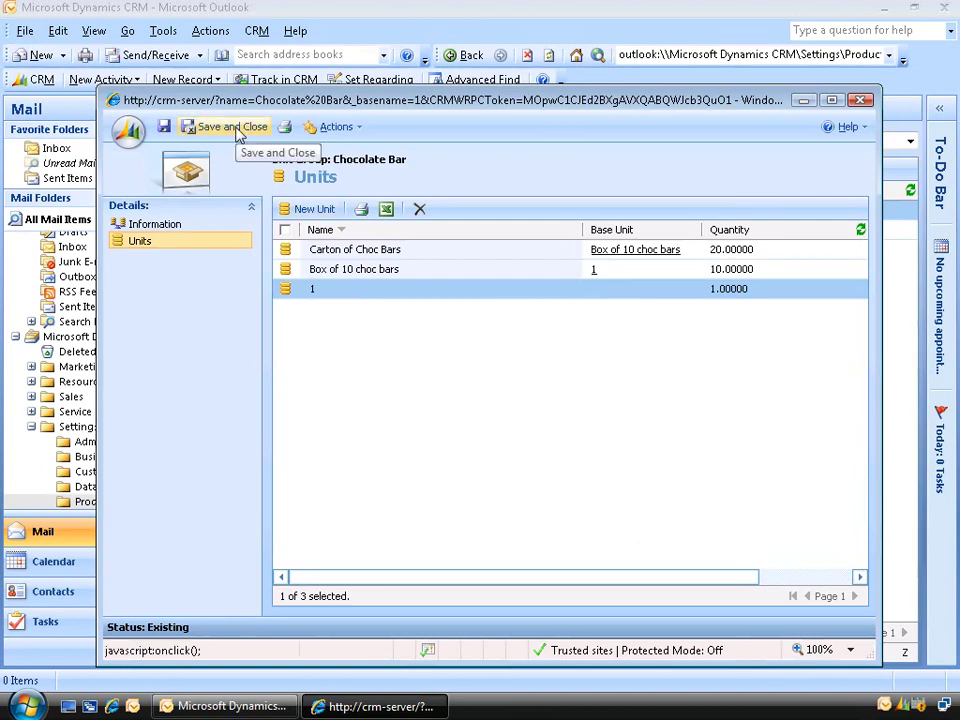
left_click(238, 136)
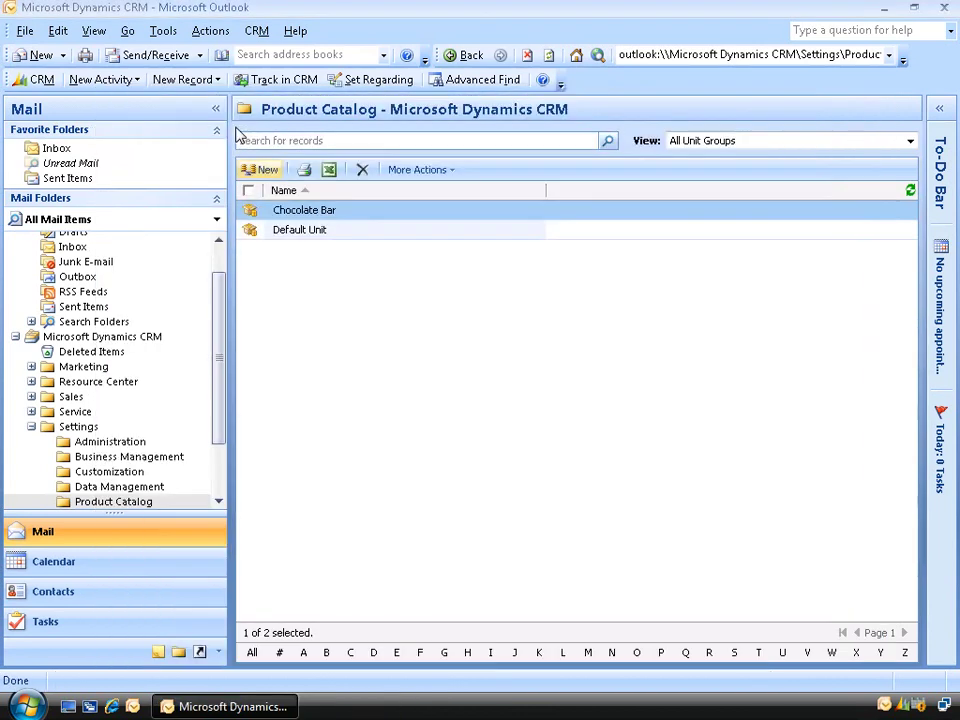
Create a price list named "Chocolates" with US Dollar as currency in the product catalog, and save and close it
left_click(88, 428)
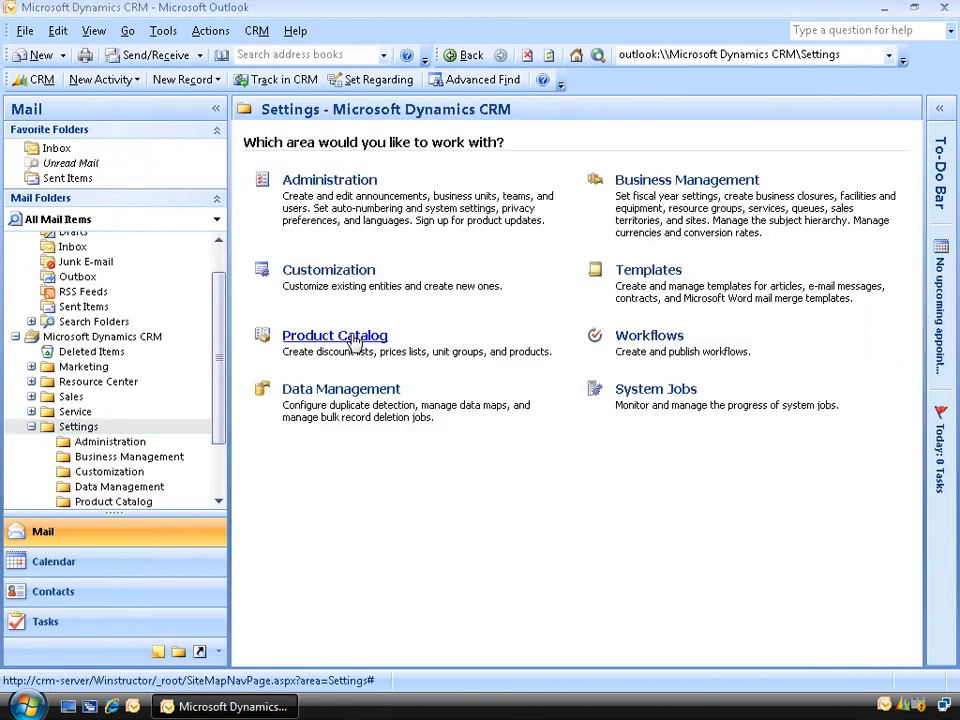
left_click(352, 340)
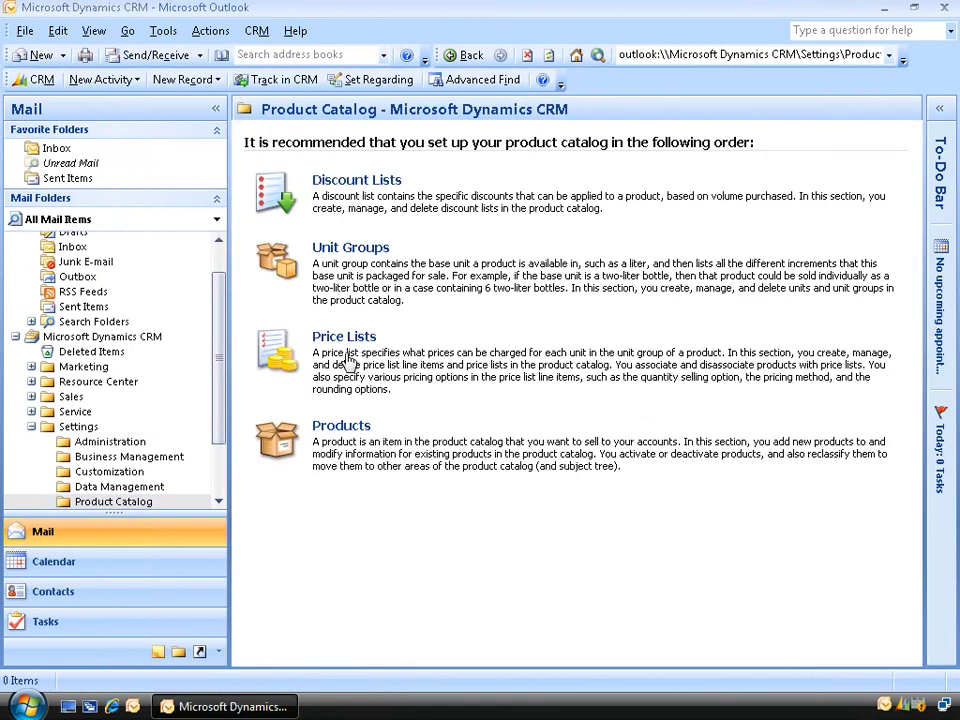
left_click(349, 338)
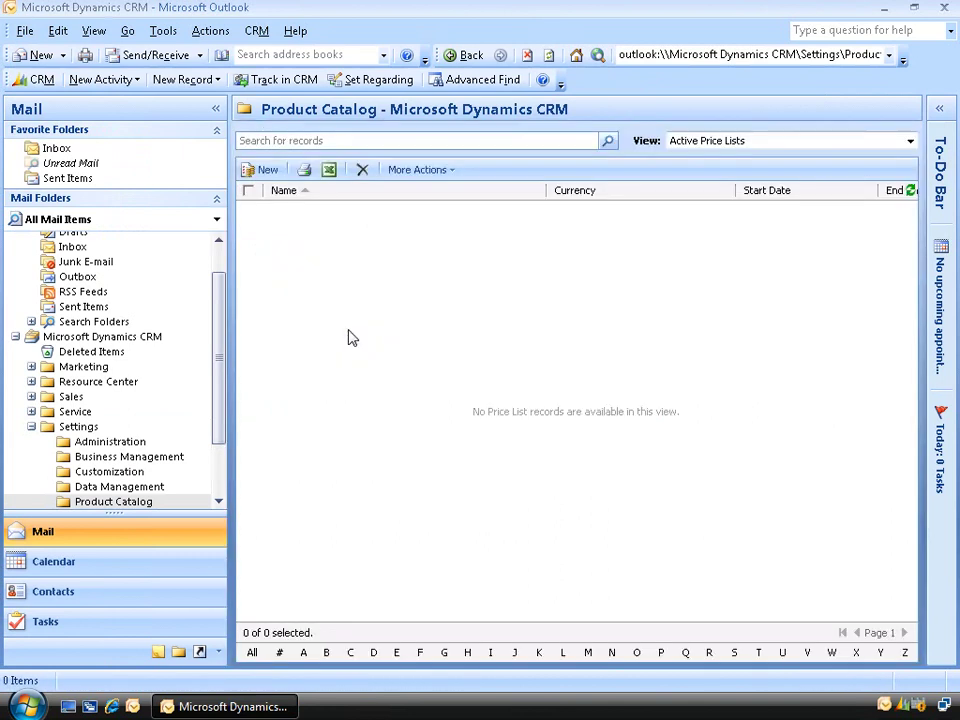
left_click(270, 172)
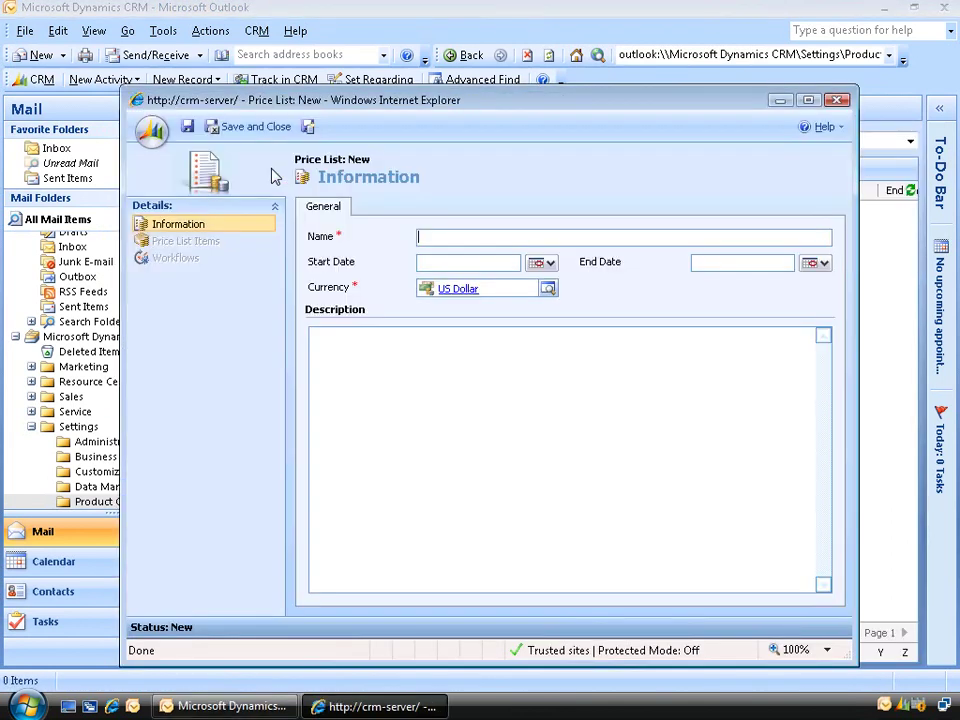
type("Chocolates")
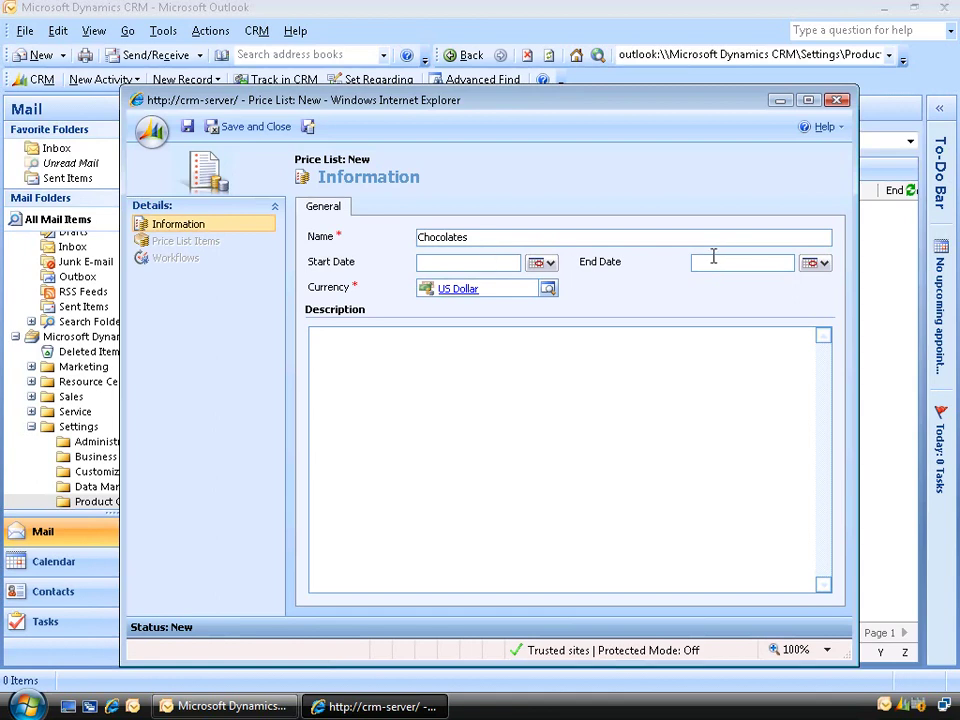
left_click(258, 130)
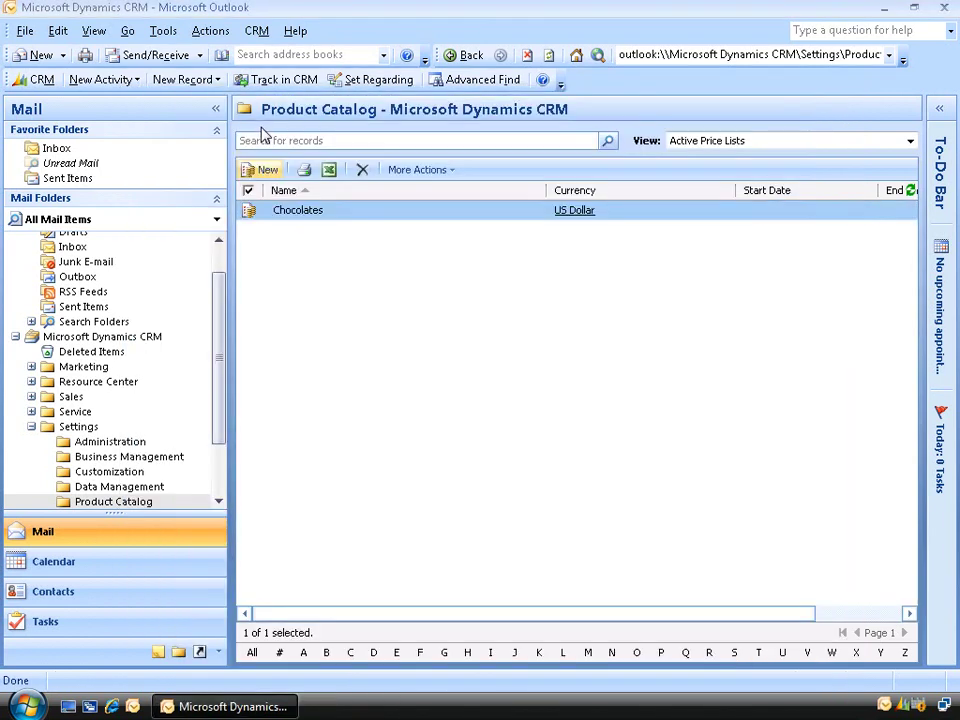
Start a new product in the product catalog with the ID choc00001 and the name "Chocolate Bar"
left_click(84, 427)
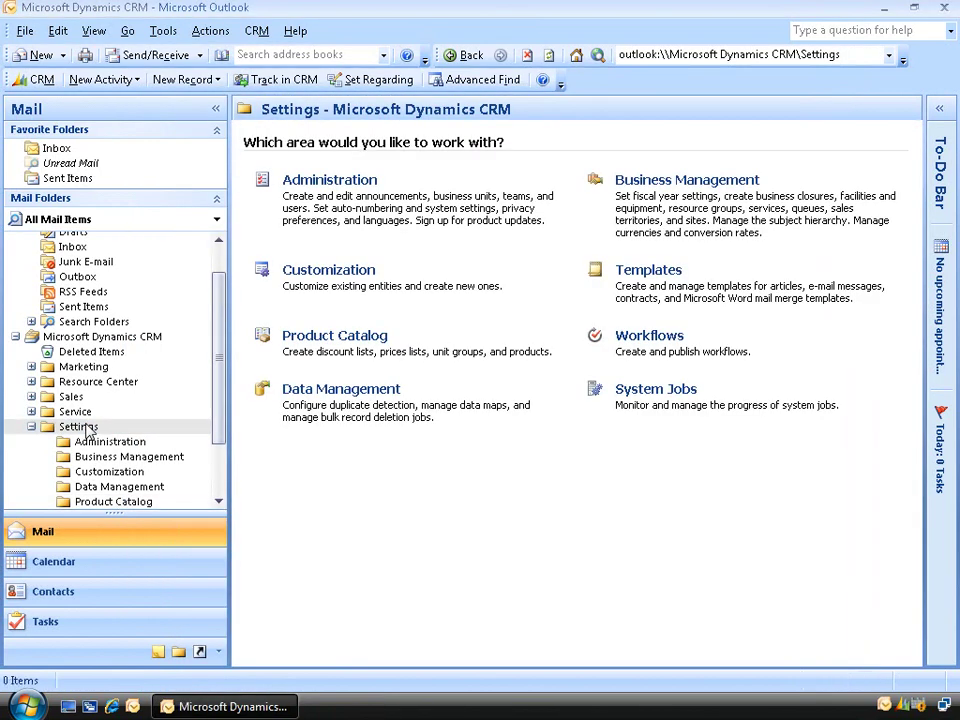
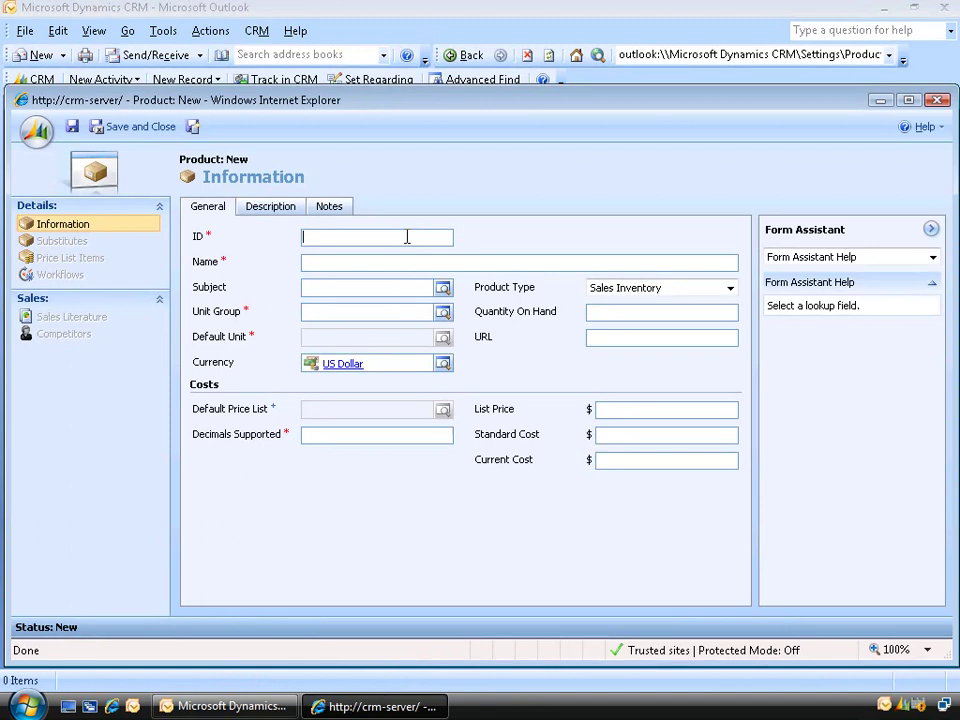
type("choc00001")
left_click(381, 260)
type("Chocolate Bar")
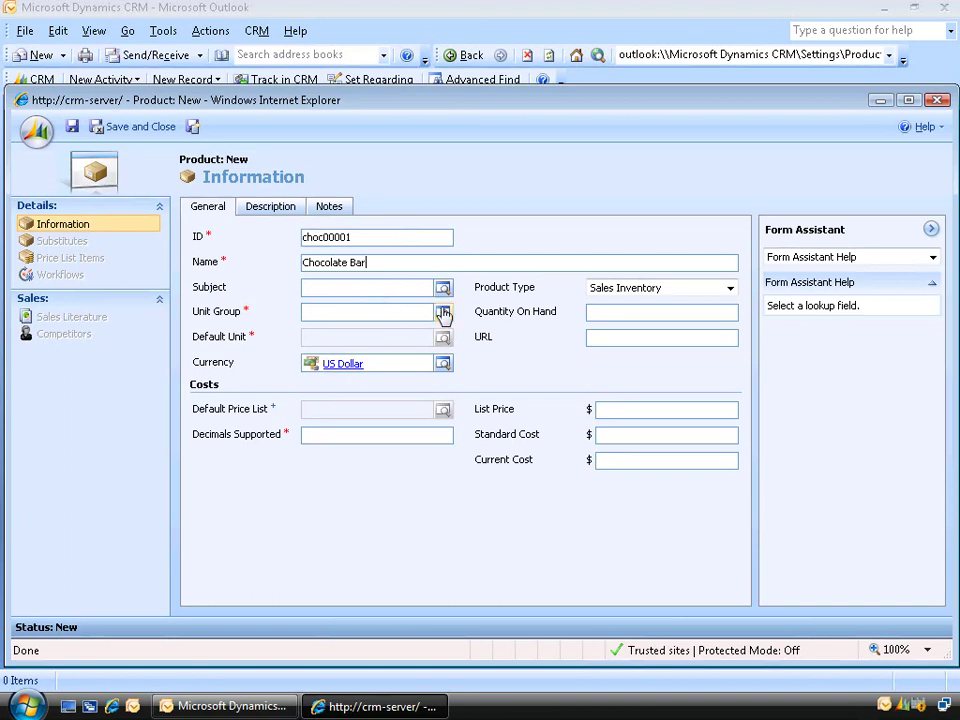
Assign the Chocolate Bar unit group to the product and choose 1 as its default unit
left_click(443, 314)
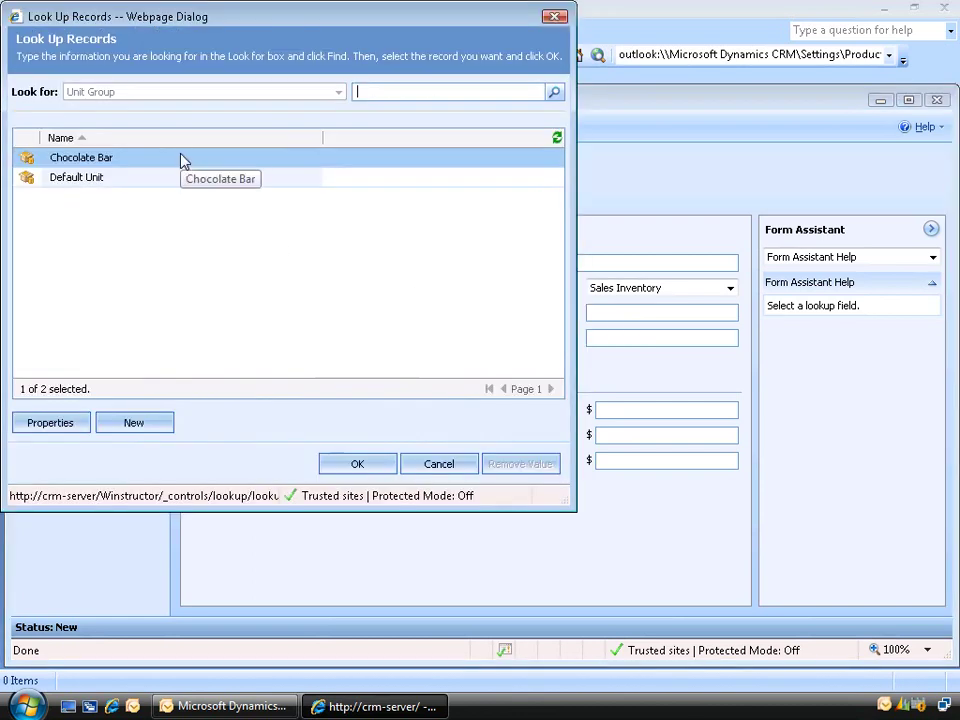
left_click(357, 464)
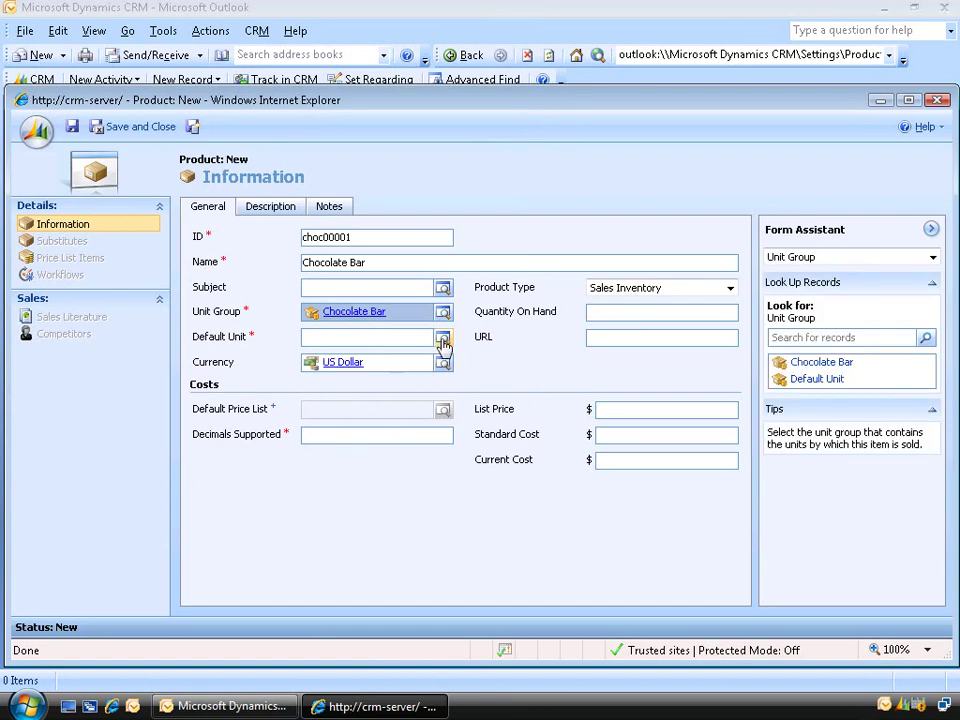
left_click(443, 342)
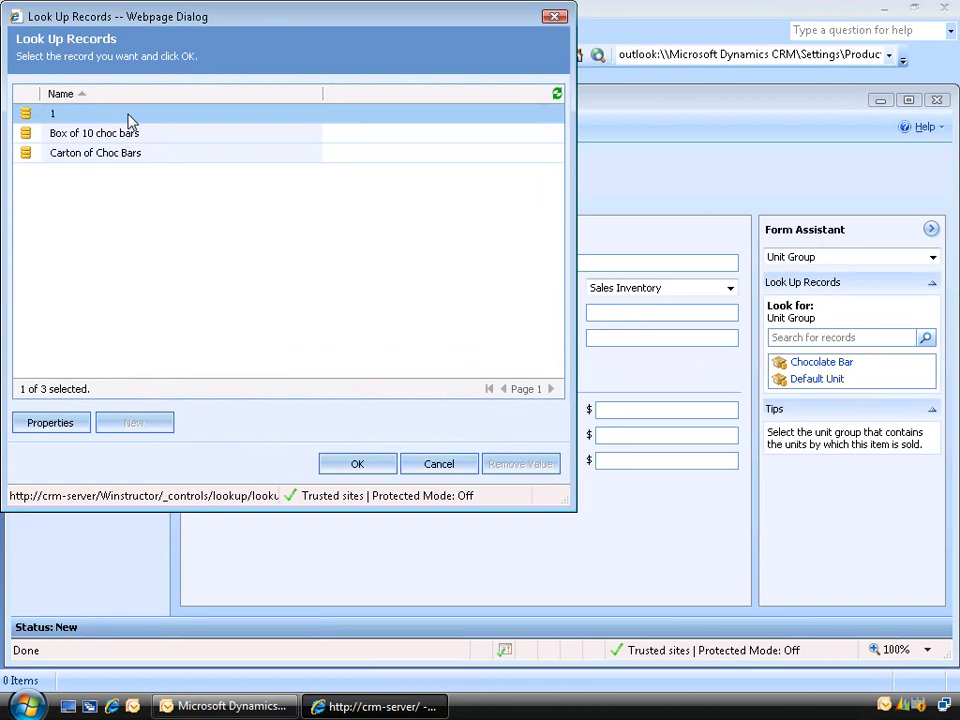
left_click(355, 465)
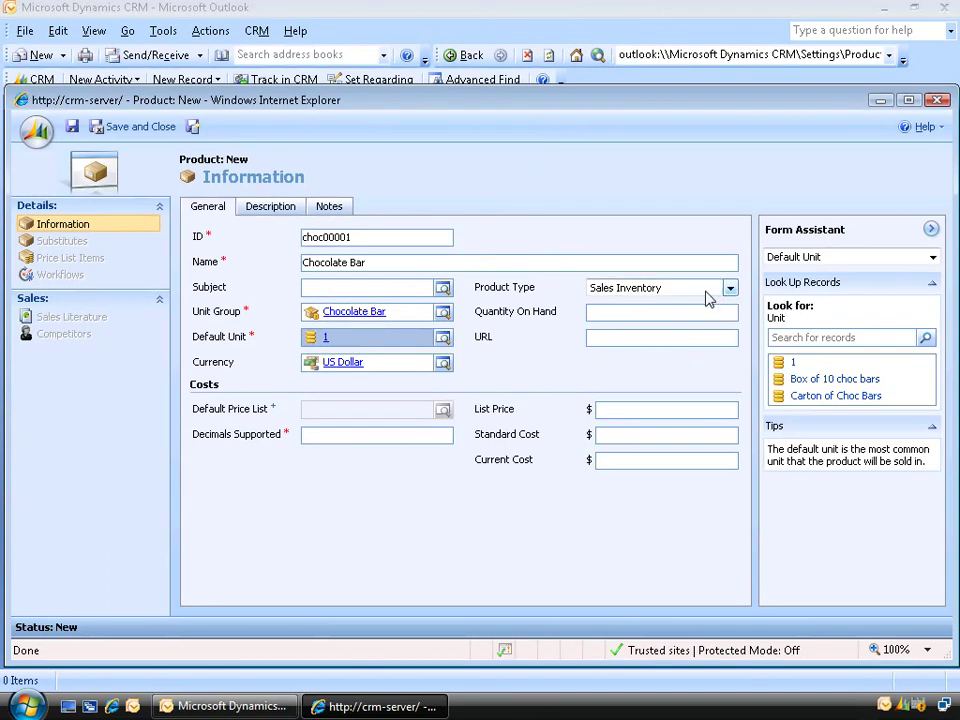
Check the available product types, keep Sales Inventory, and set the product's quantity on hand to 1000
left_click(730, 289)
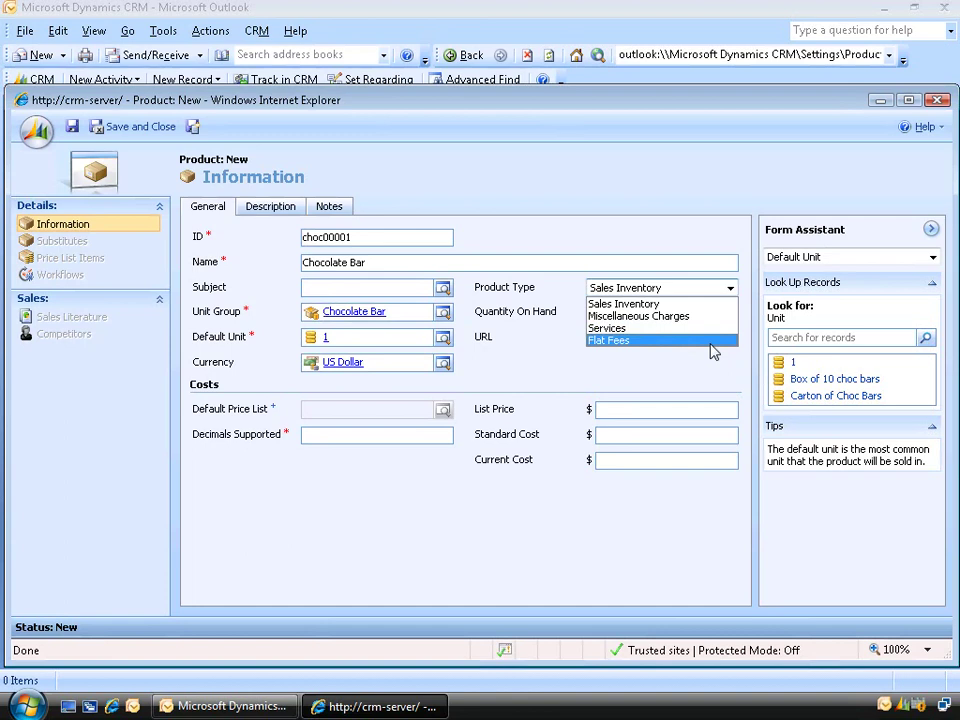
left_click(709, 355)
left_click(677, 315)
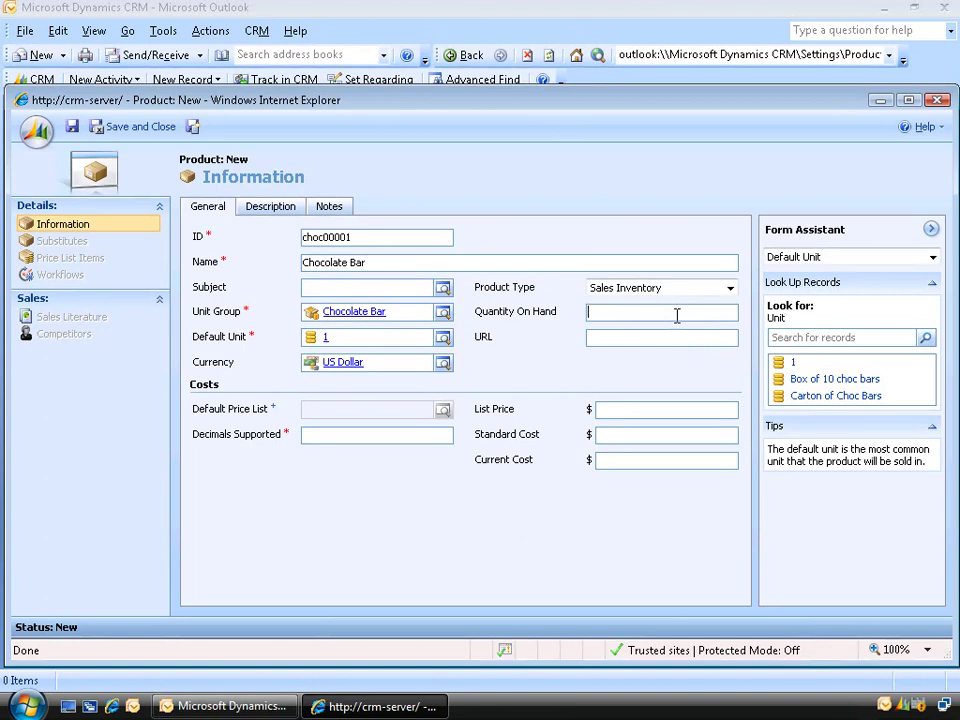
type("1000")
left_click(661, 337)
Set the product's supported decimals to 0, list price to $2, and both standard cost and current cost to $1
left_click(439, 438)
type("0")
left_click(716, 407)
type("2")
left_click(692, 432)
left_click(677, 460)
left_click(660, 433)
type("1")
key("Tab")
type("1")
key("Tab")
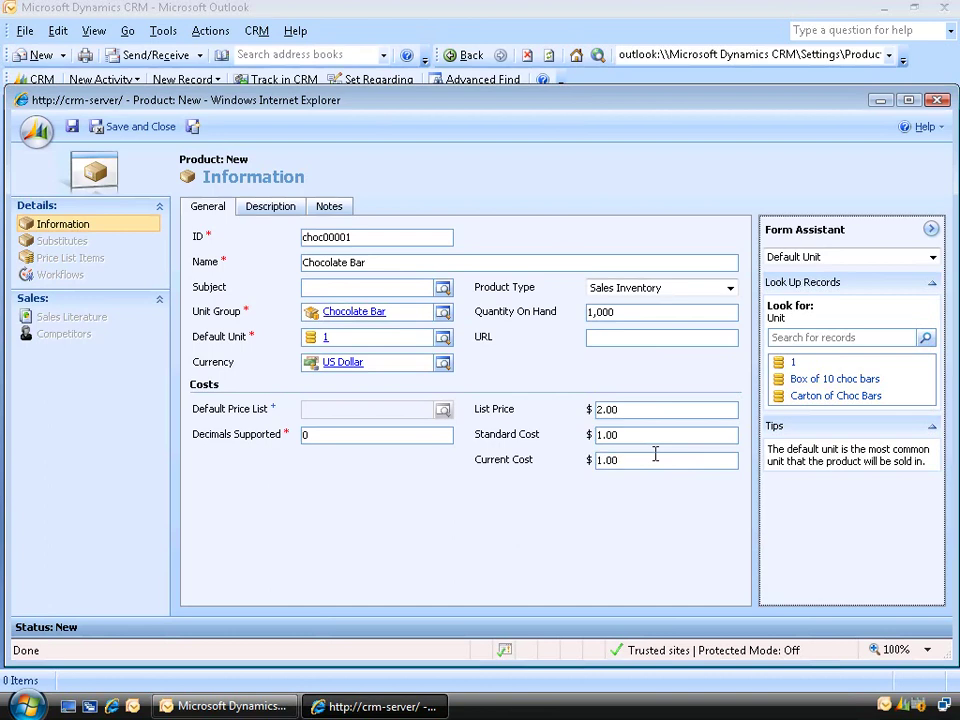
Look over the product's vendor, stock and description fields, and save and close the product
left_click(270, 206)
left_click(380, 238)
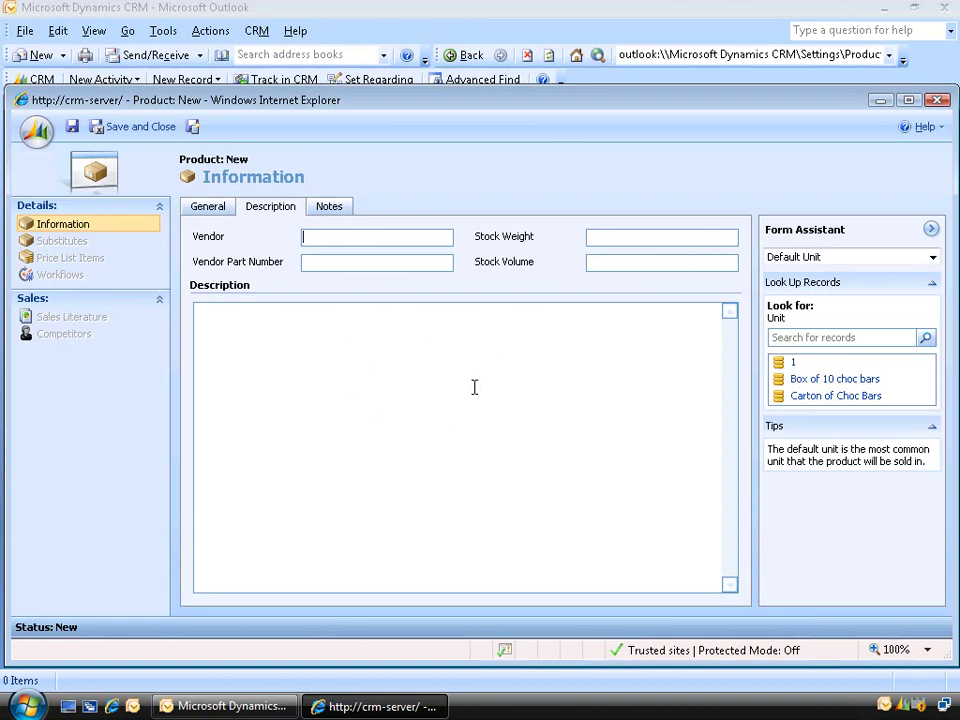
left_click(157, 134)
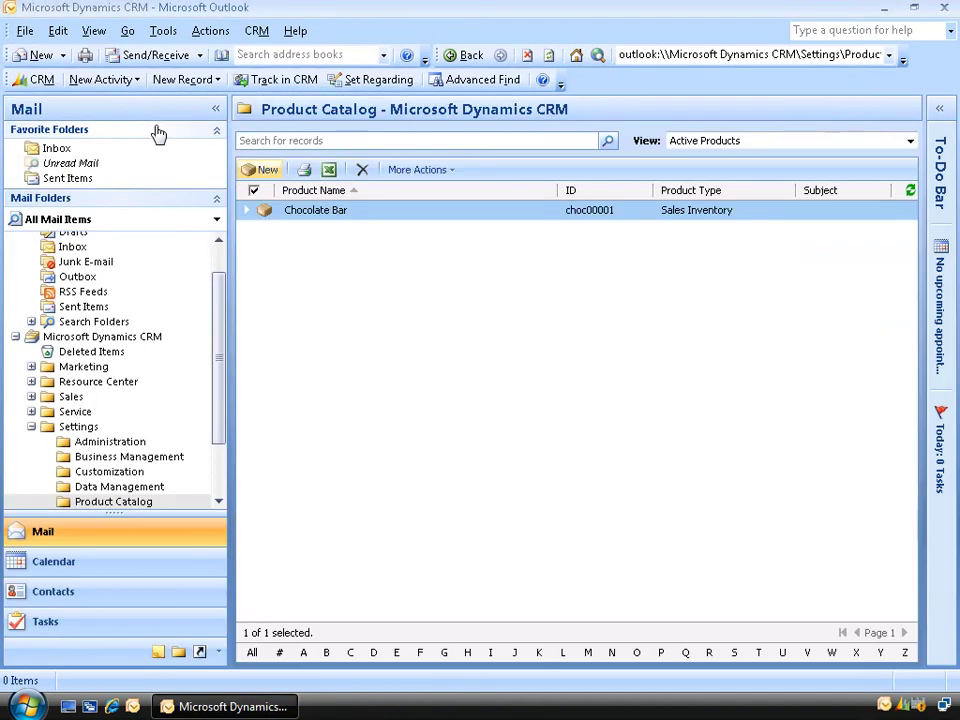
Return to the product catalog's price lists and open the Chocolates price list record
left_click(76, 427)
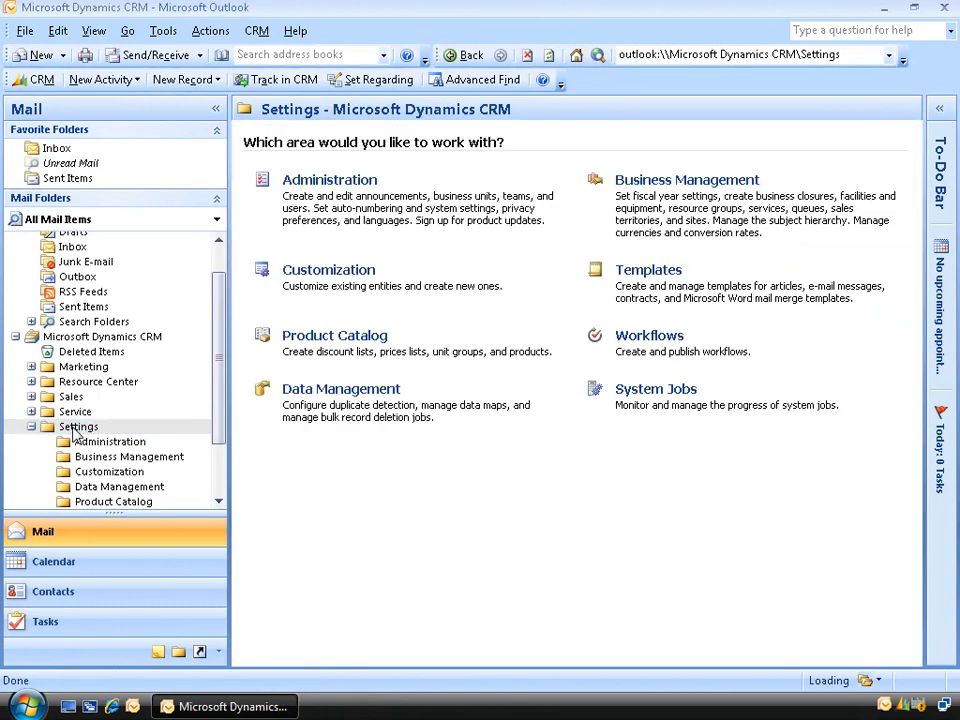
left_click(358, 340)
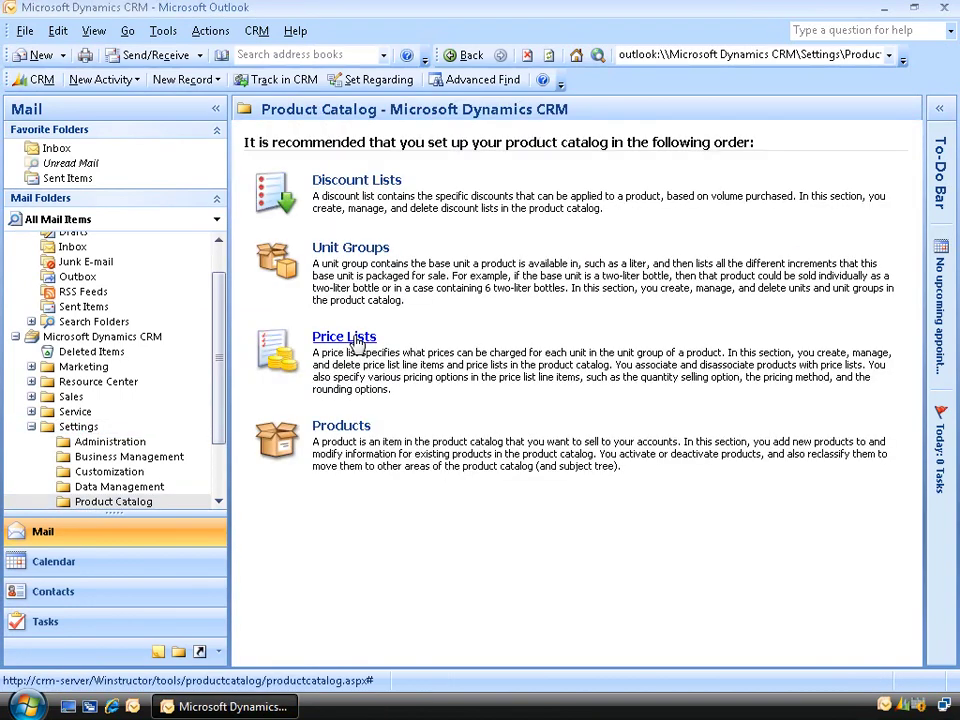
left_click(358, 340)
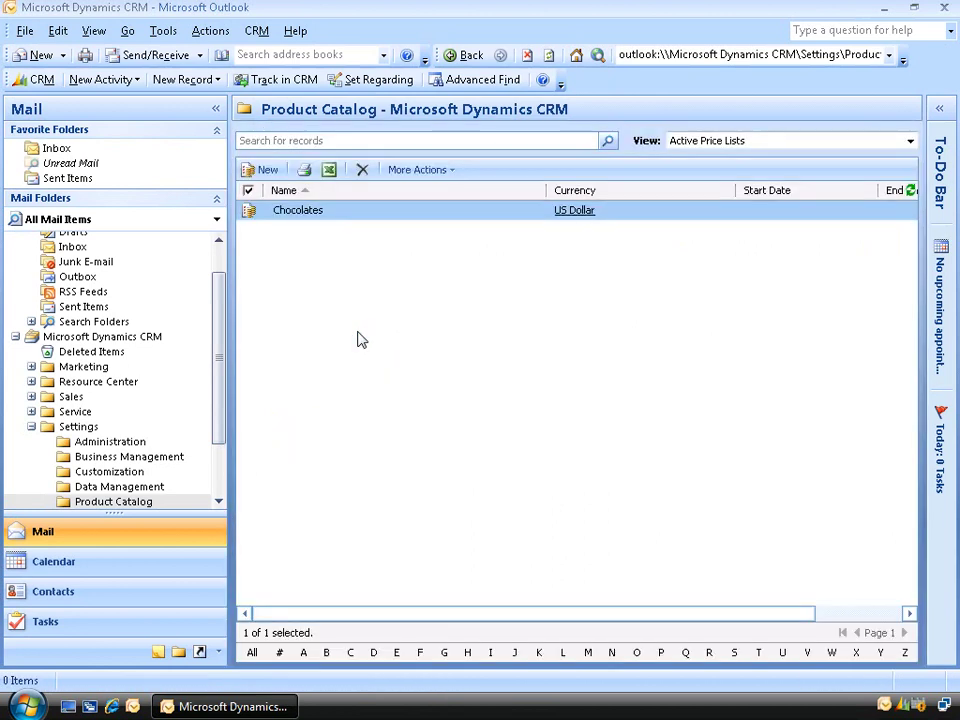
double_click(345, 214)
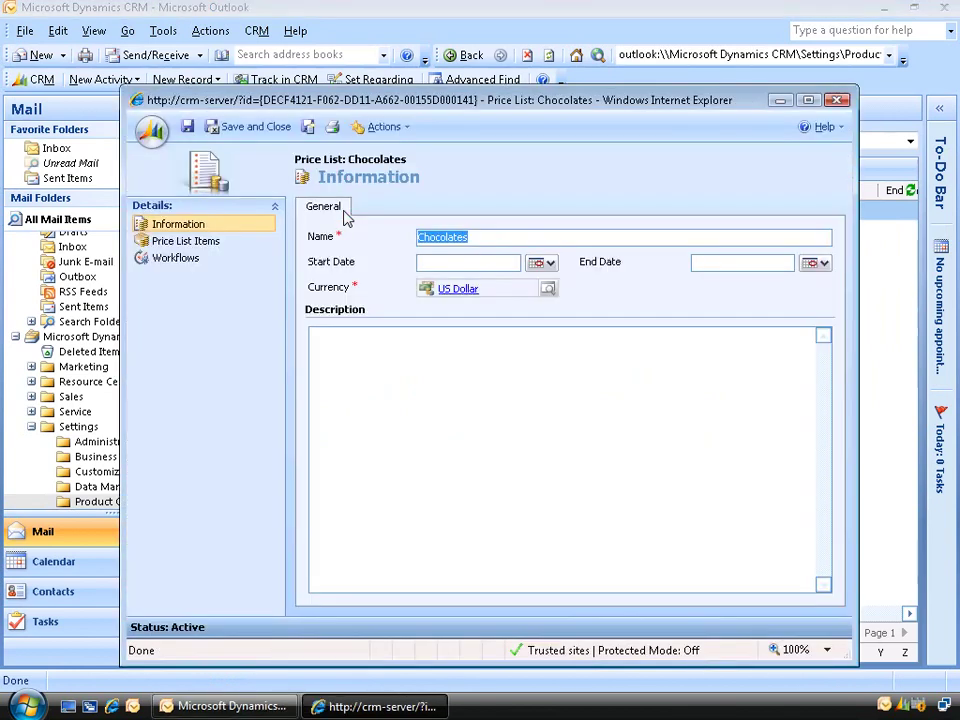
Add a new price list item to the Chocolates price list and select Chocolate Bar as its product
left_click(199, 243)
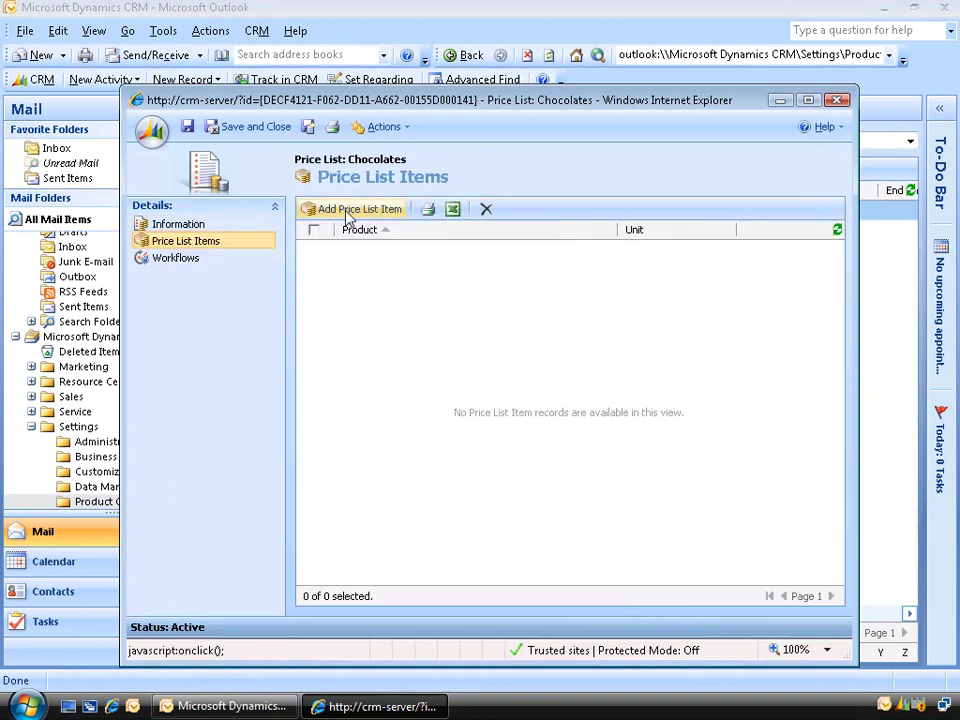
left_click(379, 218)
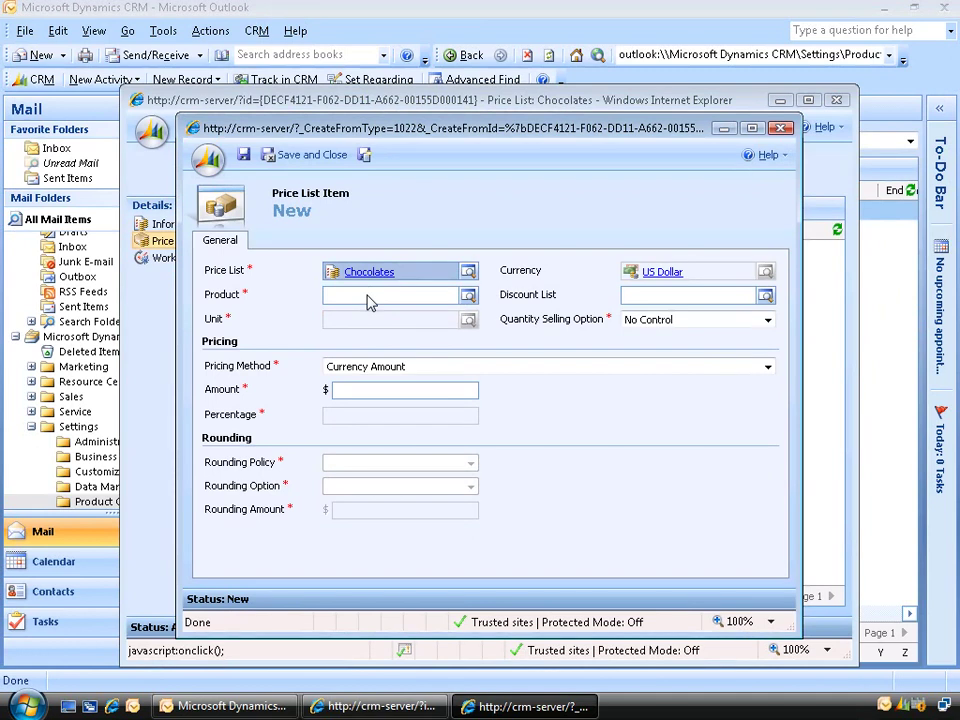
left_click(467, 299)
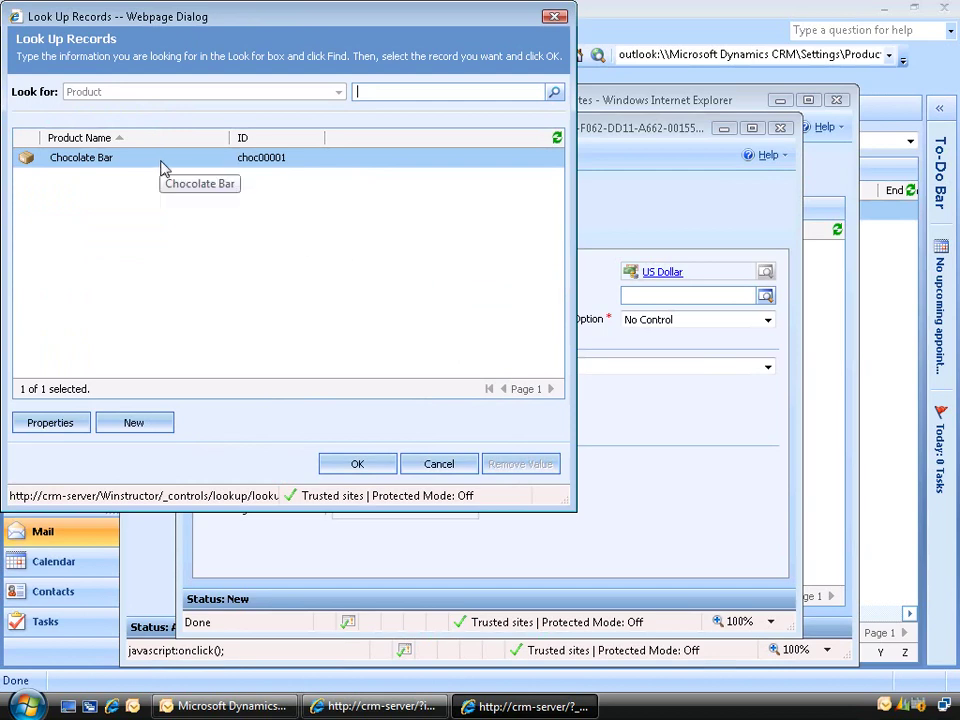
left_click(372, 466)
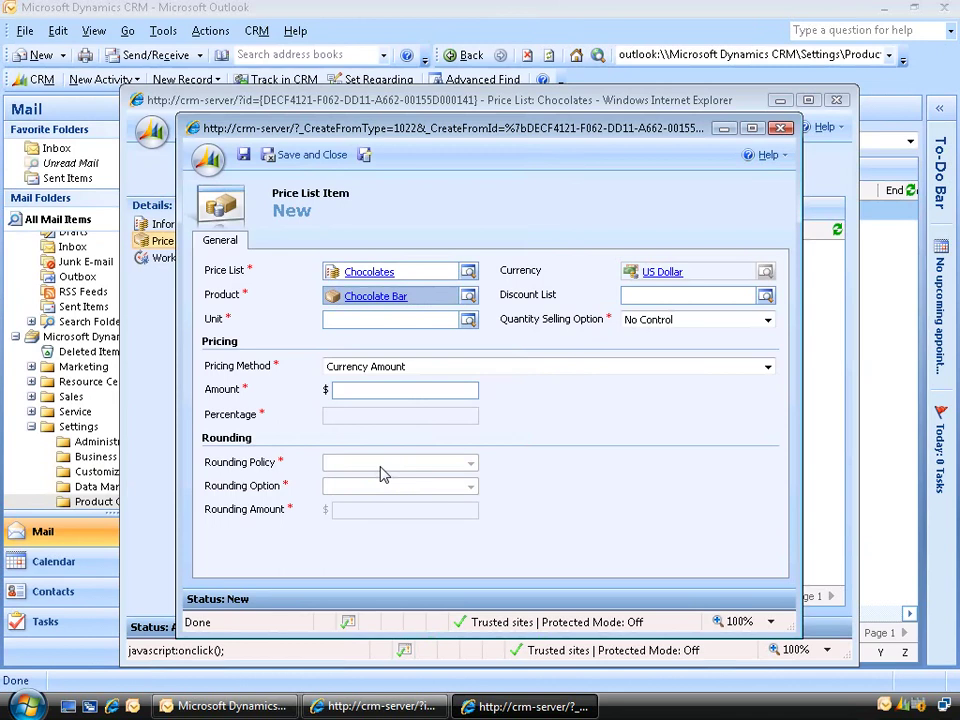
Assign the Choc Bar Discount list and unit 1 to the price list item, and set its quantity selling option to Whole
left_click(764, 298)
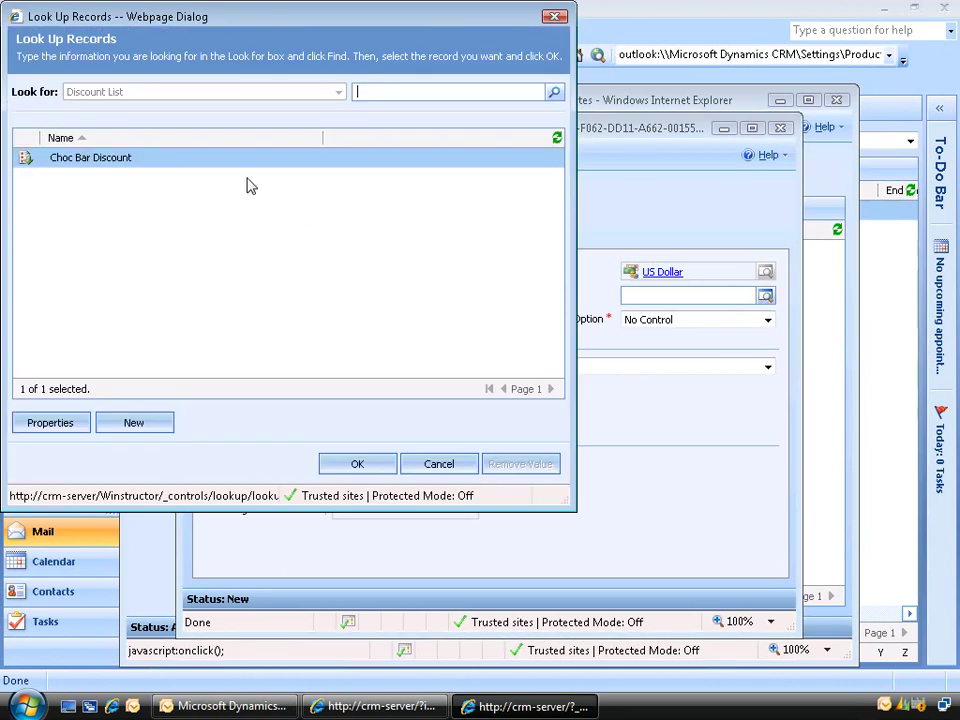
left_click(358, 466)
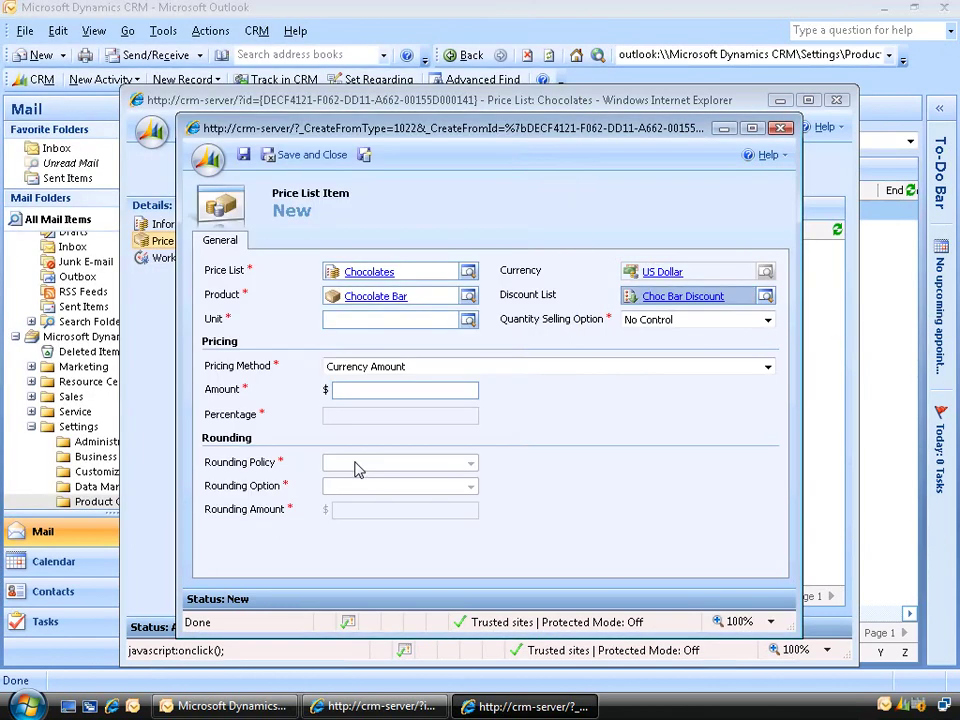
left_click(467, 320)
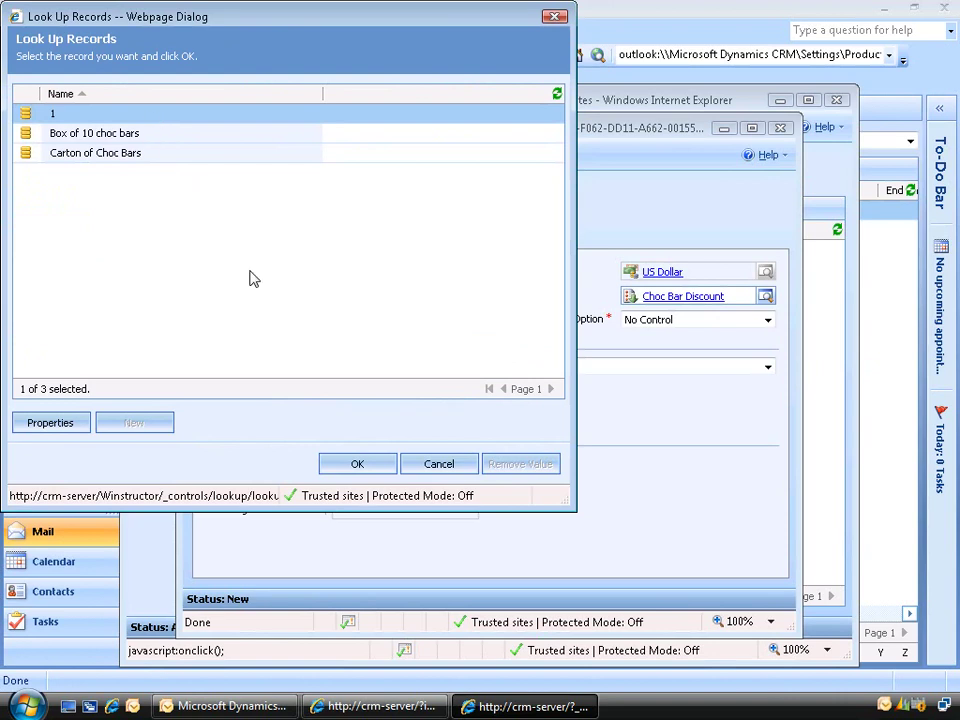
left_click(352, 462)
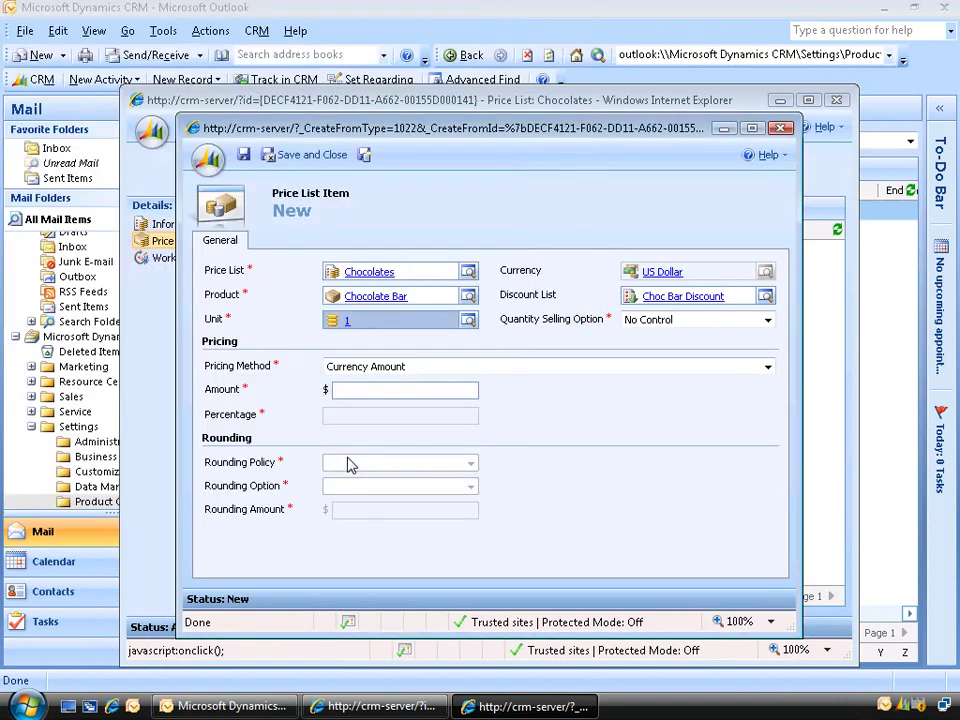
left_click(768, 320)
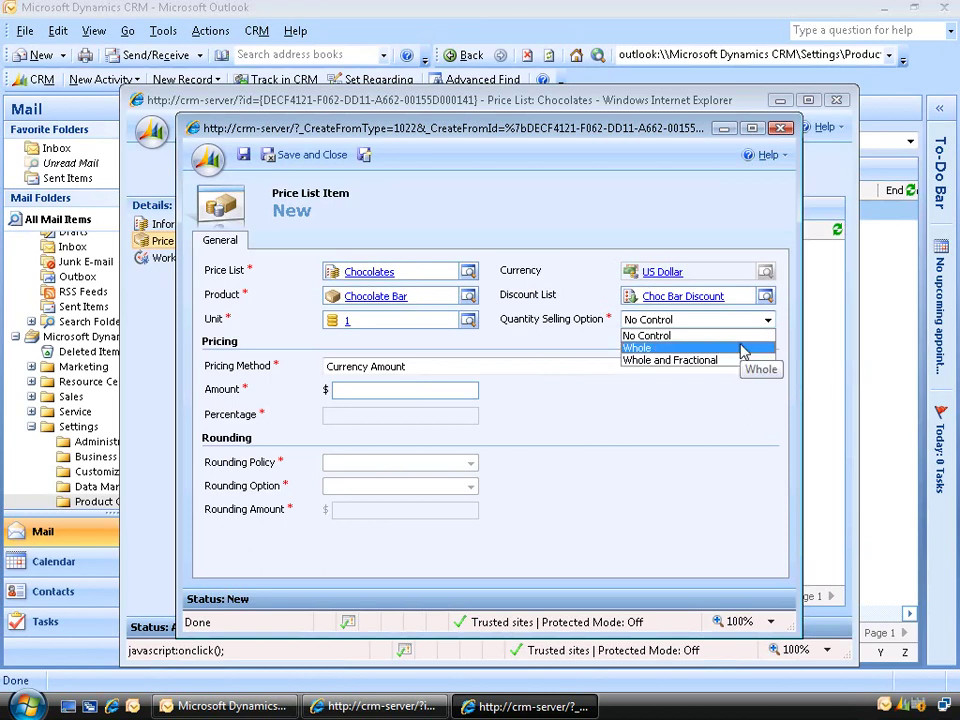
left_click(742, 350)
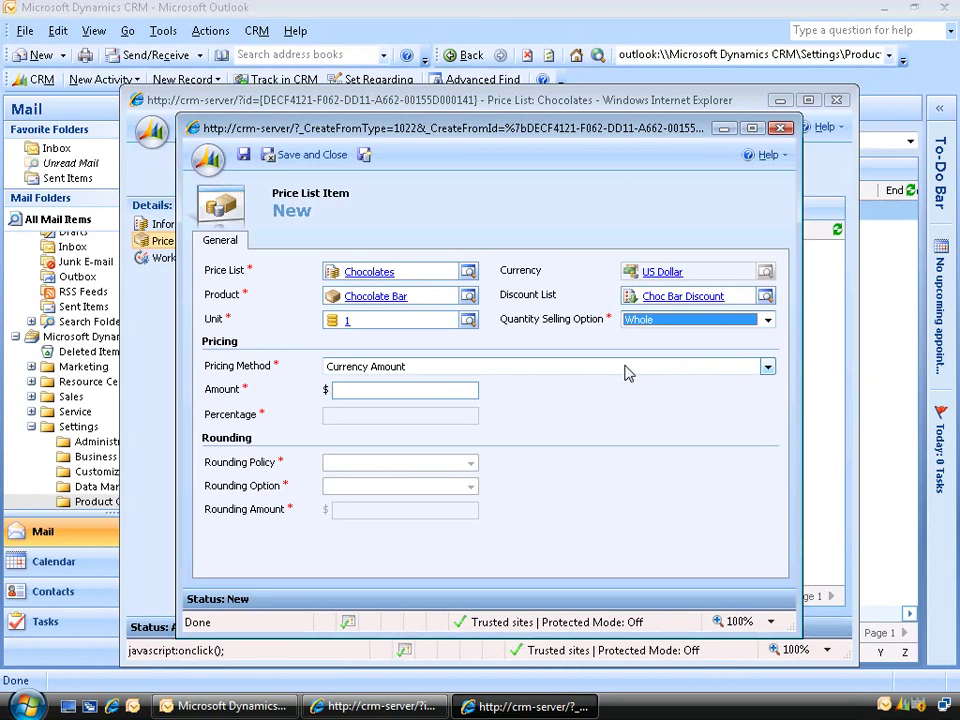
Review the pricing methods, choose Percent Margin - Current Cost for the item, and set the percentage to 20
left_click(628, 372)
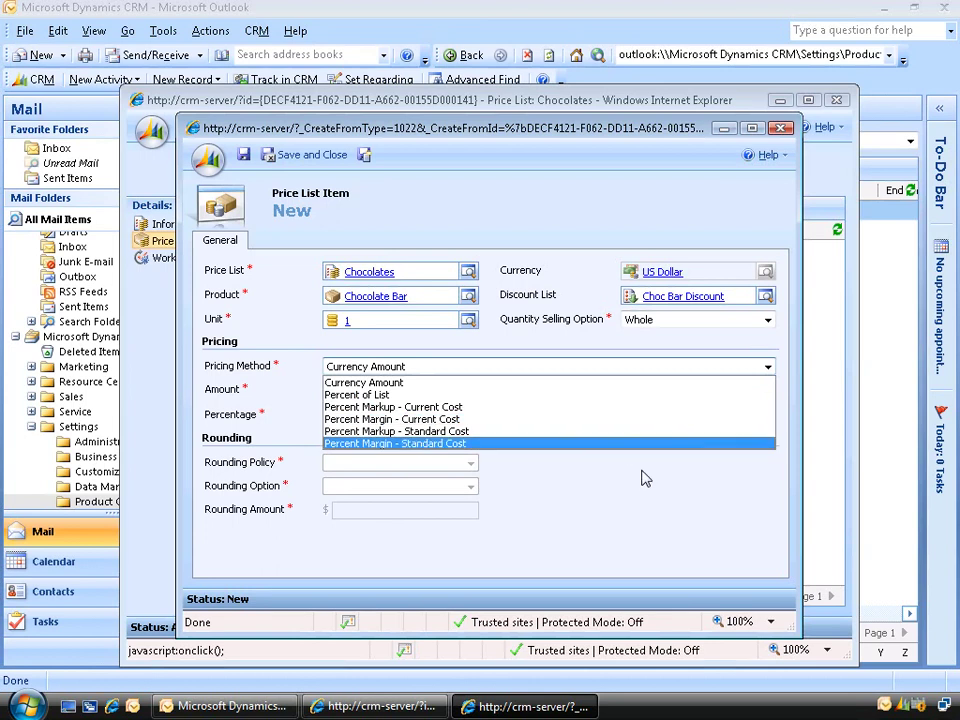
key("Escape")
left_click(557, 367)
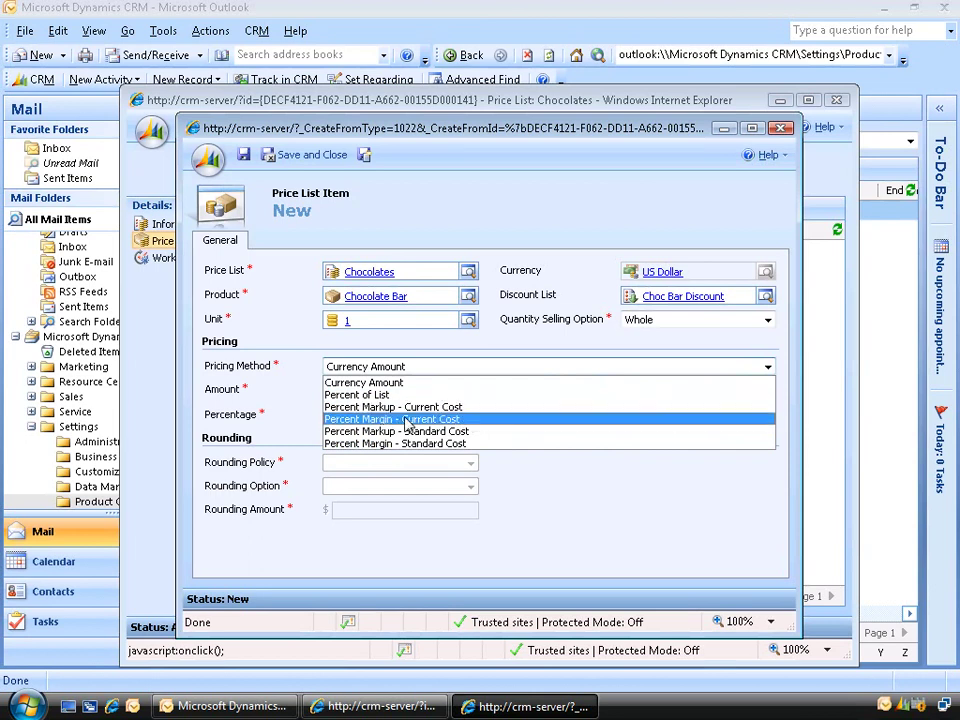
left_click(468, 418)
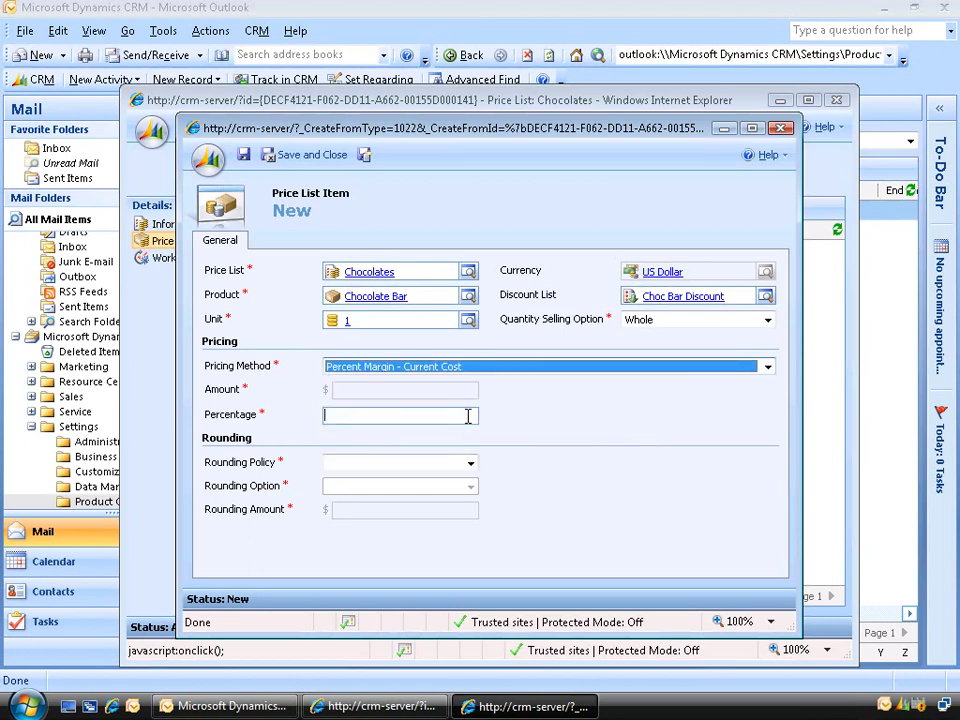
type("20")
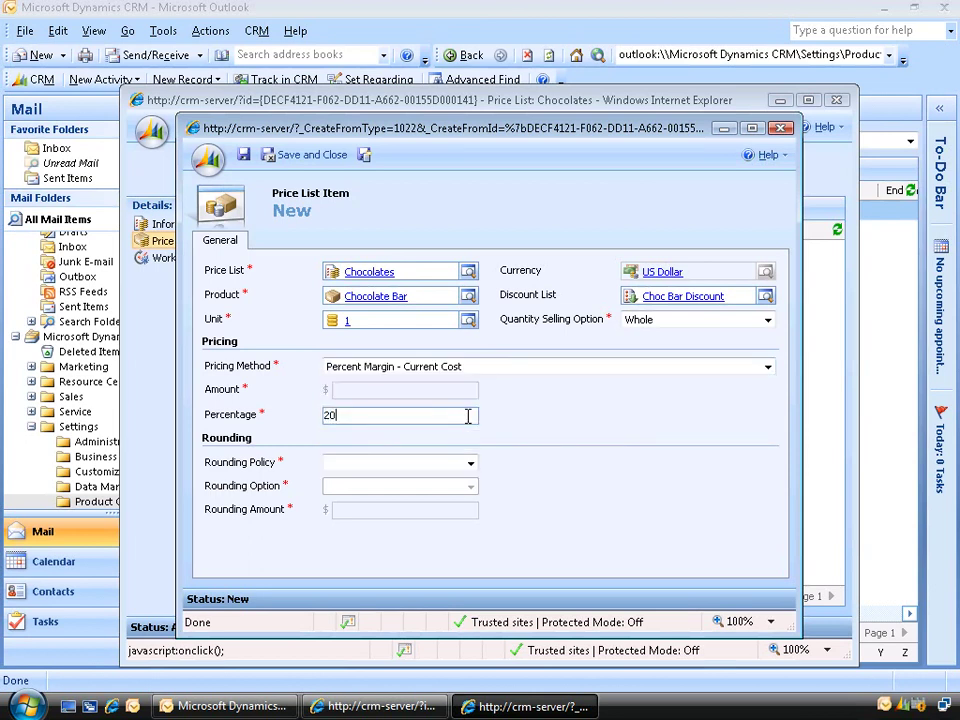
Set the item's rounding policy to None, save and close the item, and close the Chocolates price list
left_click(470, 465)
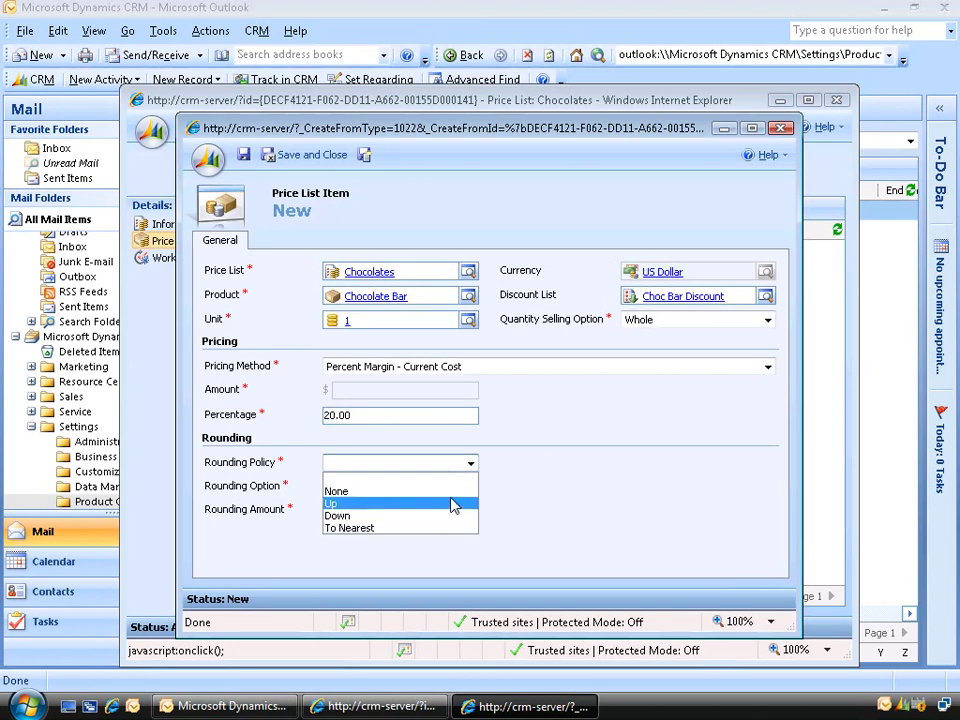
left_click(457, 491)
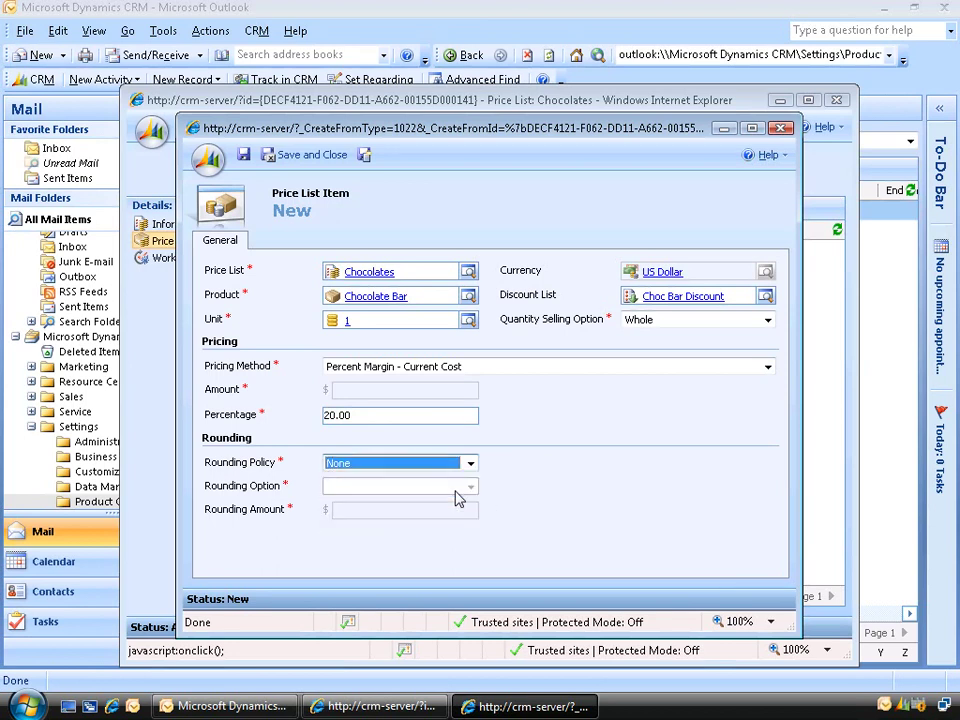
left_click(298, 154)
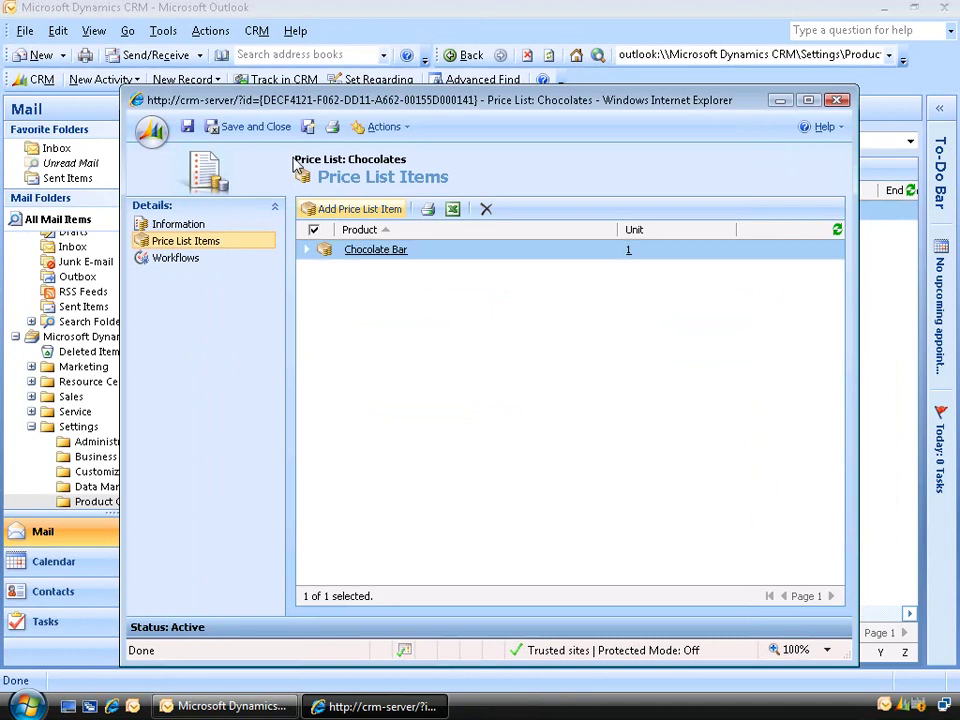
left_click(845, 104)
Return to the product catalog's products in Settings and open the Chocolate Bar record
left_click(78, 427)
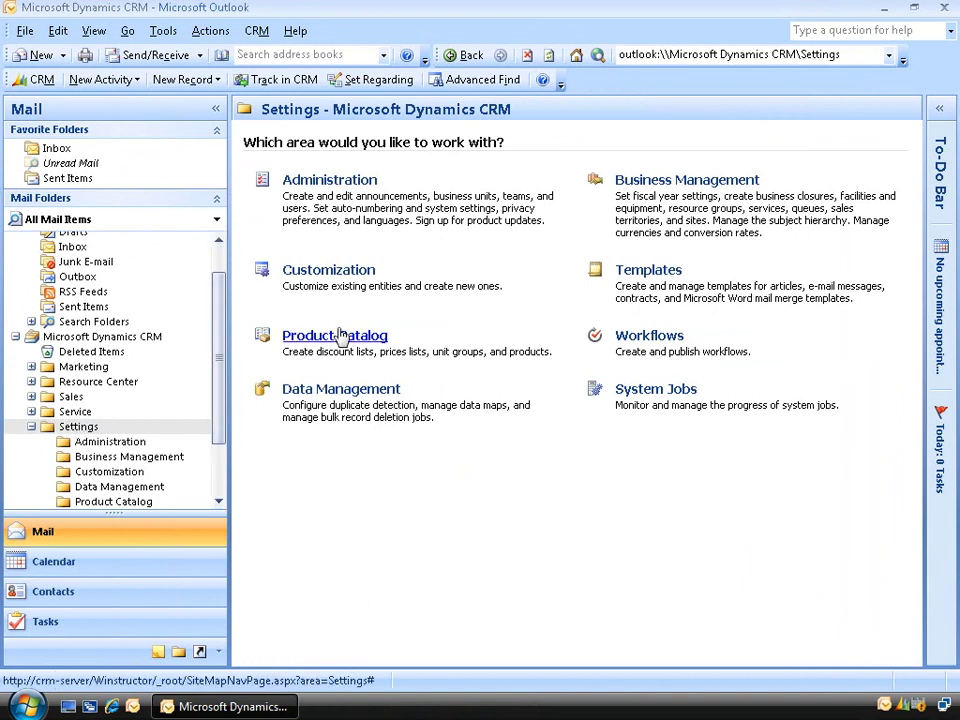
left_click(340, 336)
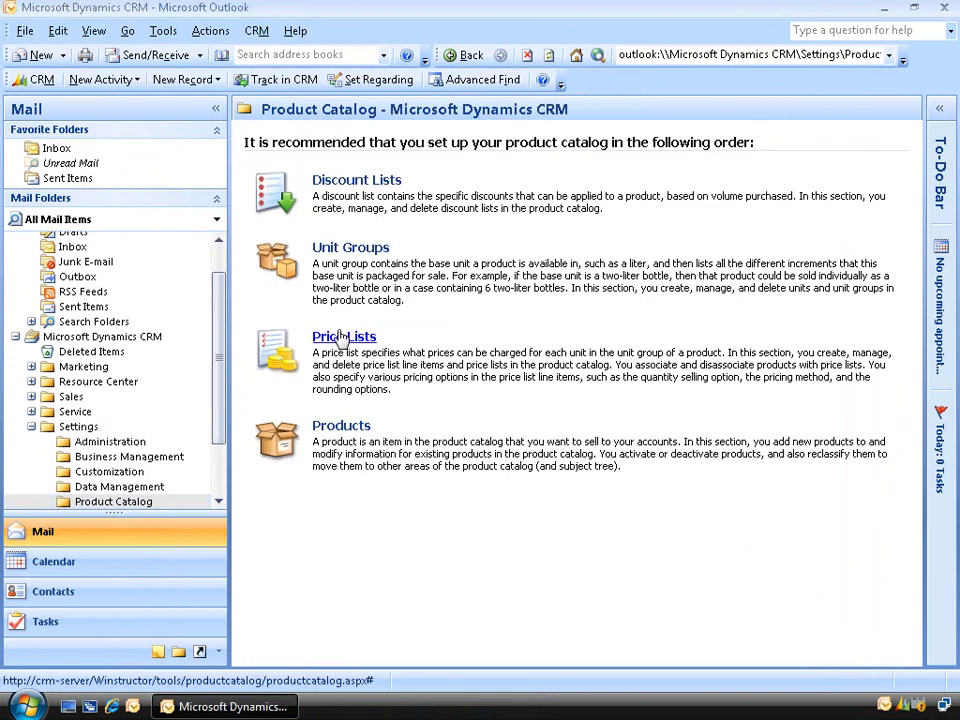
left_click(338, 428)
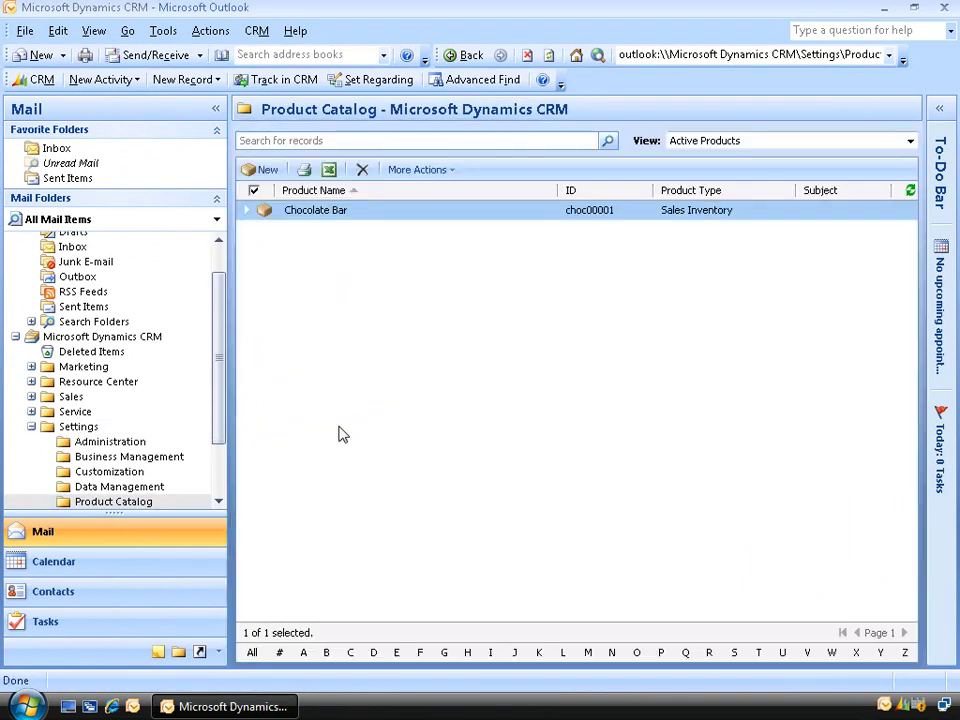
double_click(367, 220)
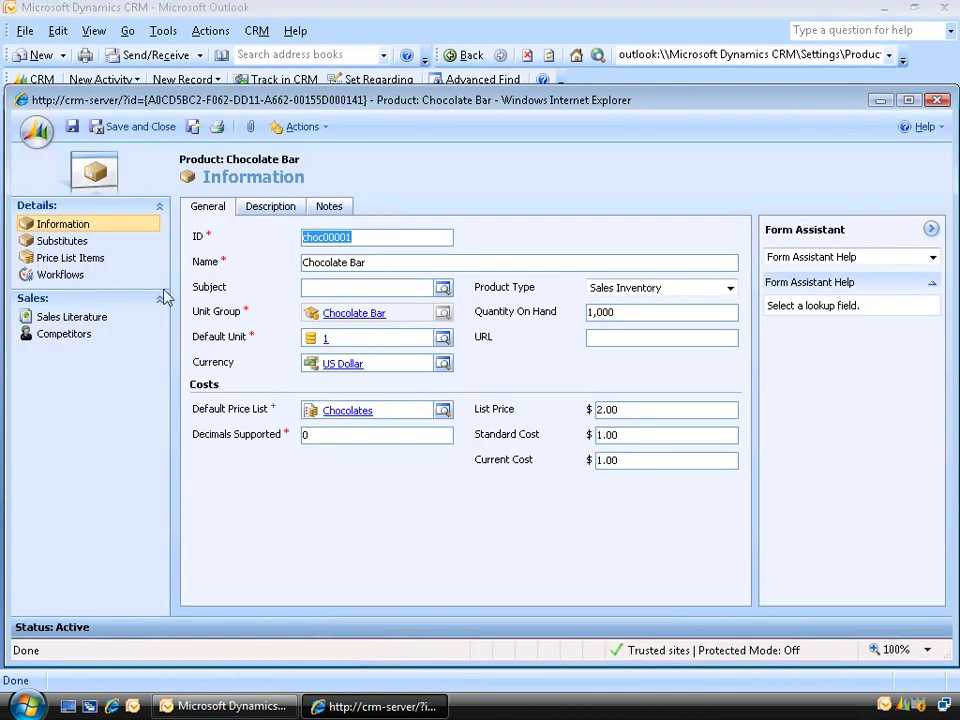
View the Chocolate Bar's substitutes and open the lookup for adding an existing product as a substitute
left_click(88, 243)
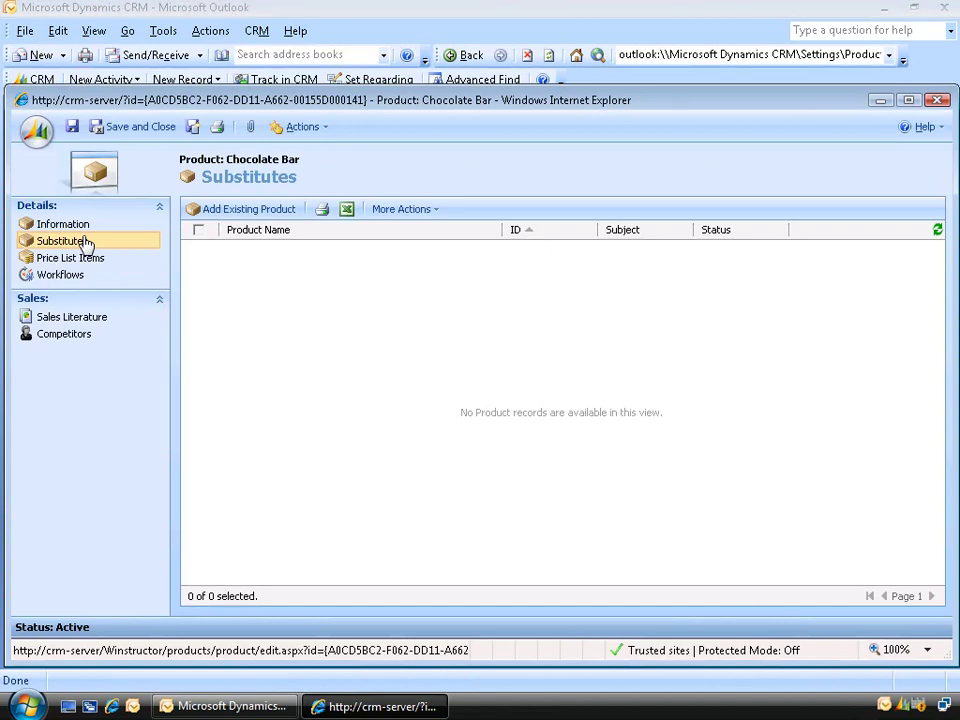
left_click(268, 217)
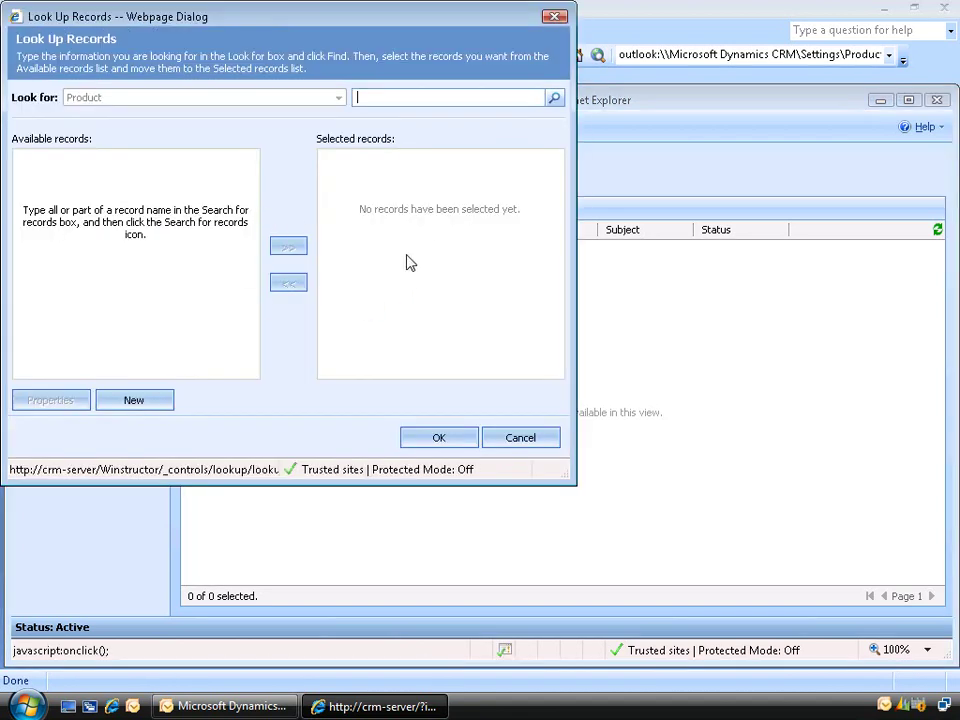